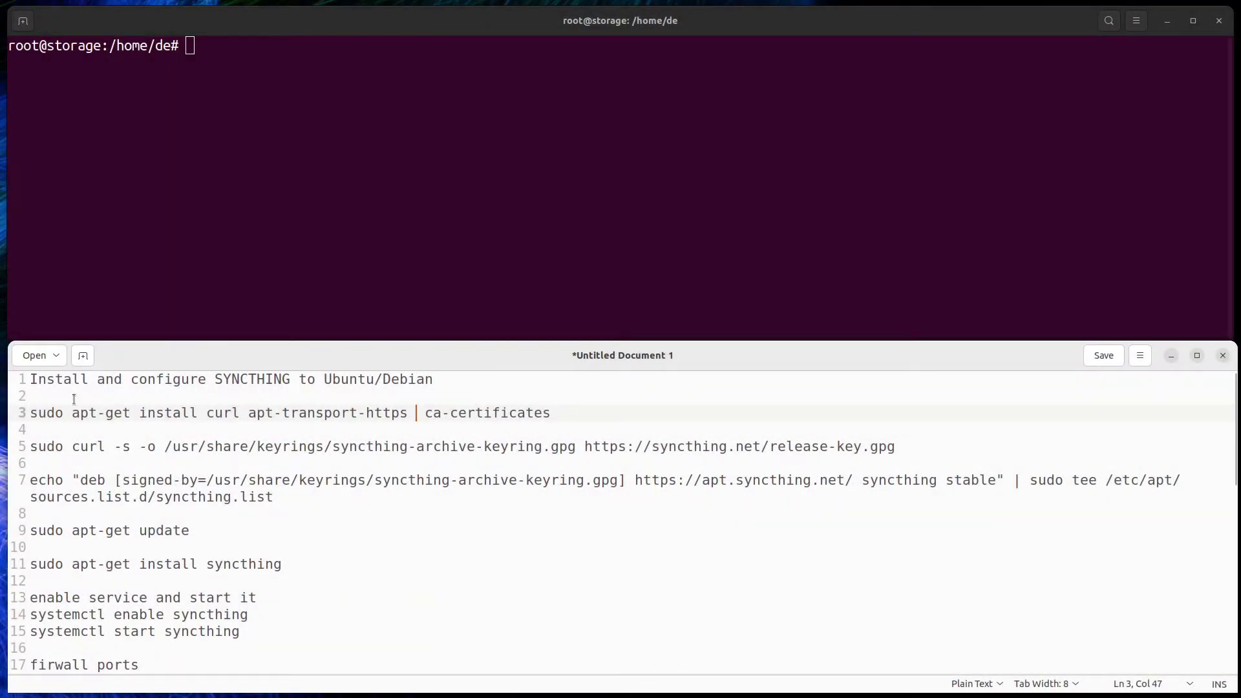
Install the curl and CA certificates prerequisites with apt-get.
click(15, 408)
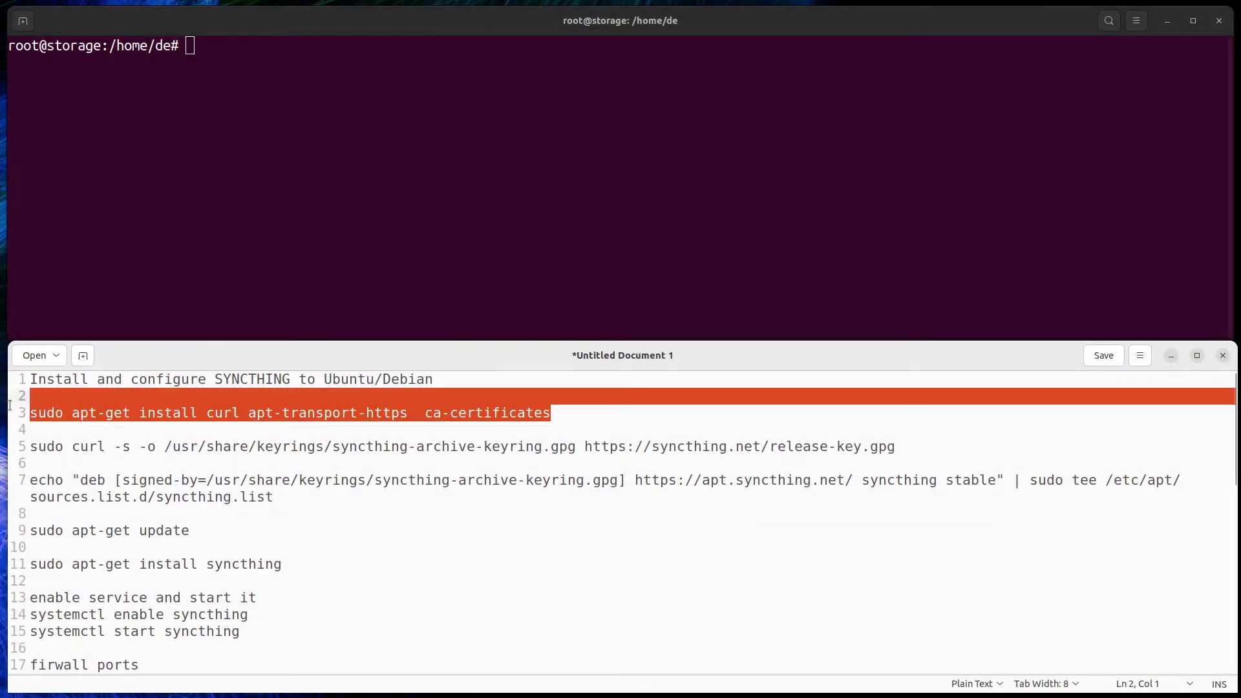
middle_click(189, 209)
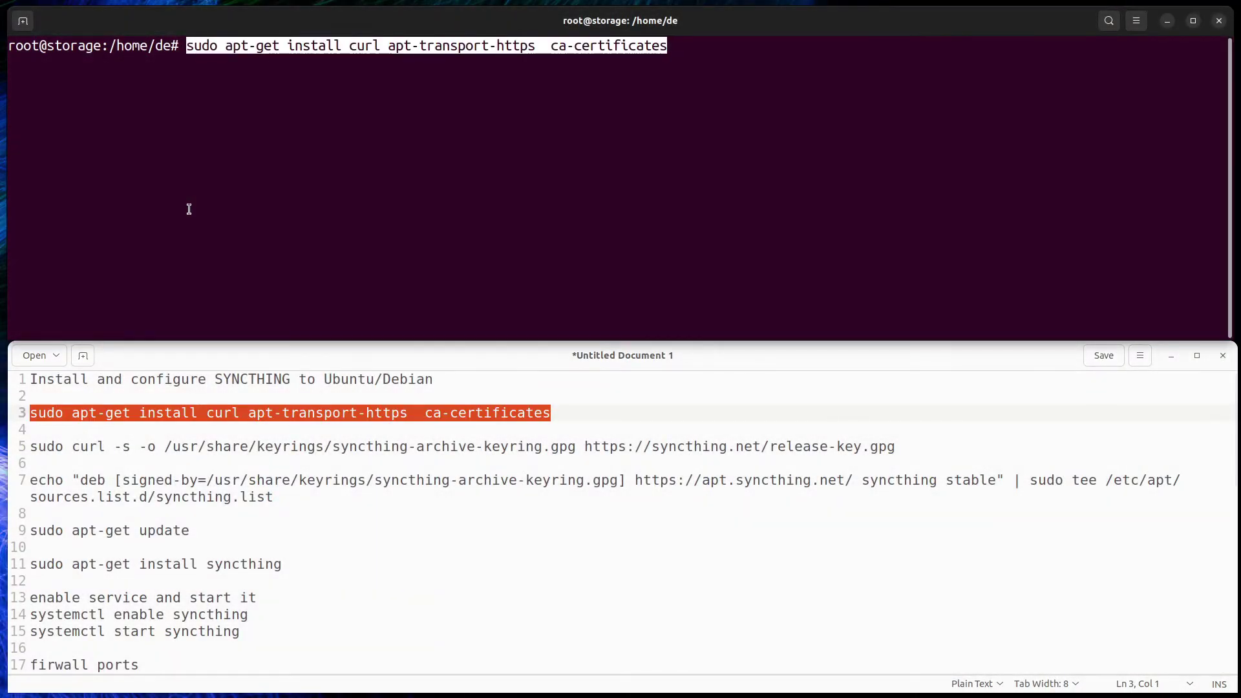
key(Return)
text(y)
key(Return)
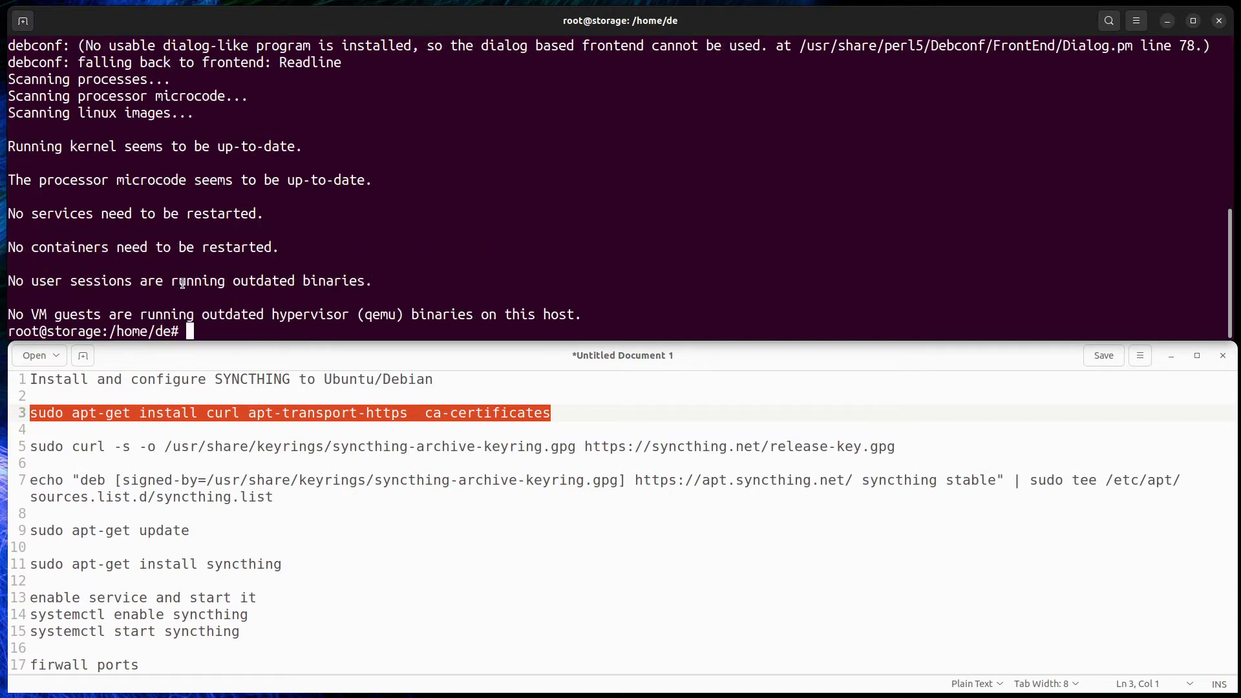
Add the Syncthing signing key and apt source list, then refresh package lists.
triple_click(132, 446)
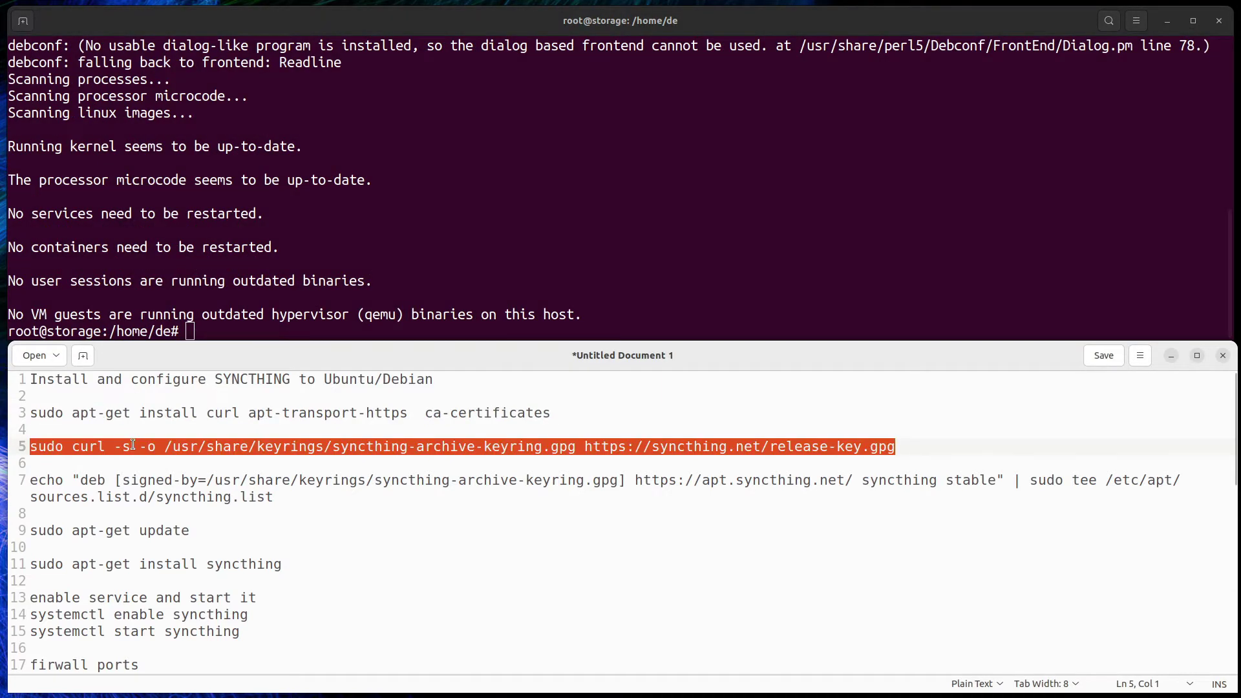
middle_click(228, 246)
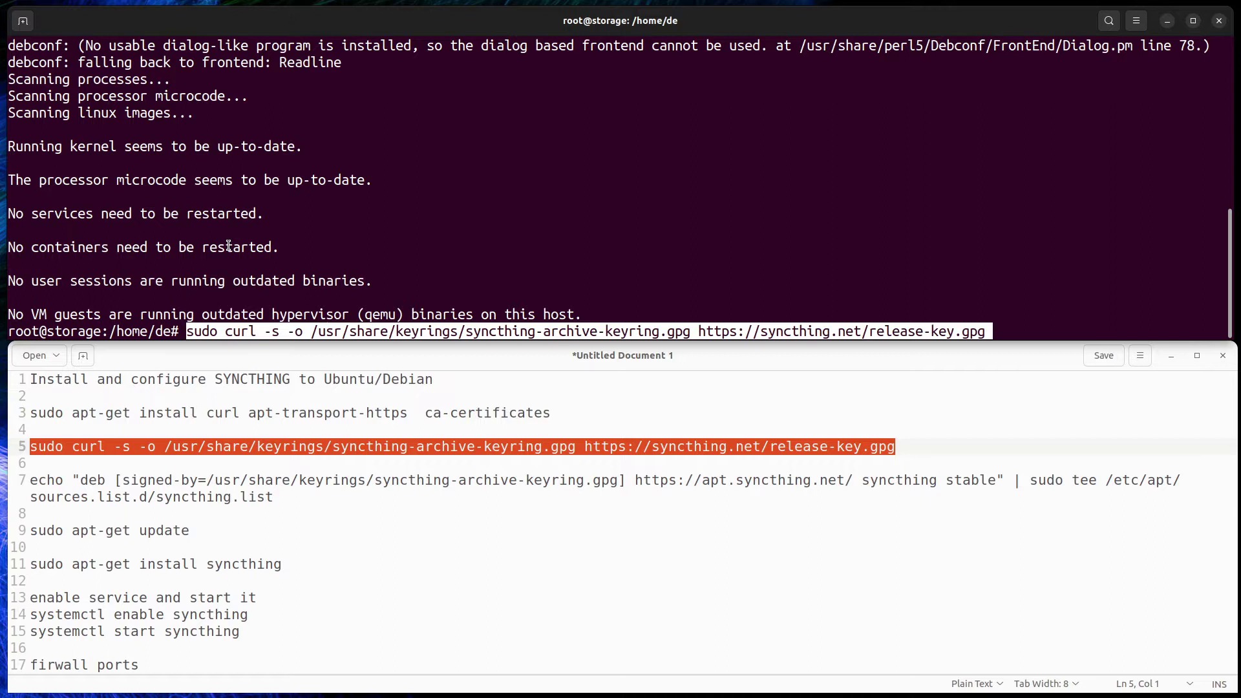
key(Return)
drag(274, 496, 46, 480)
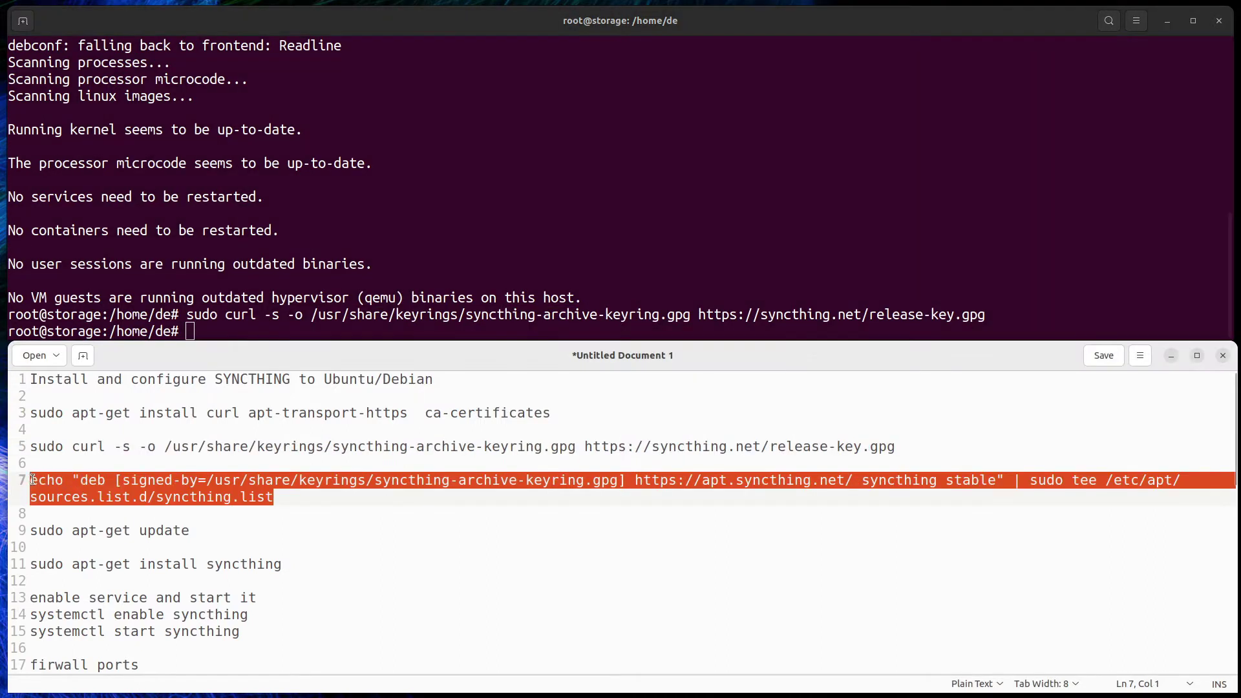
click(560, 216)
middle_click(559, 220)
key(Return)
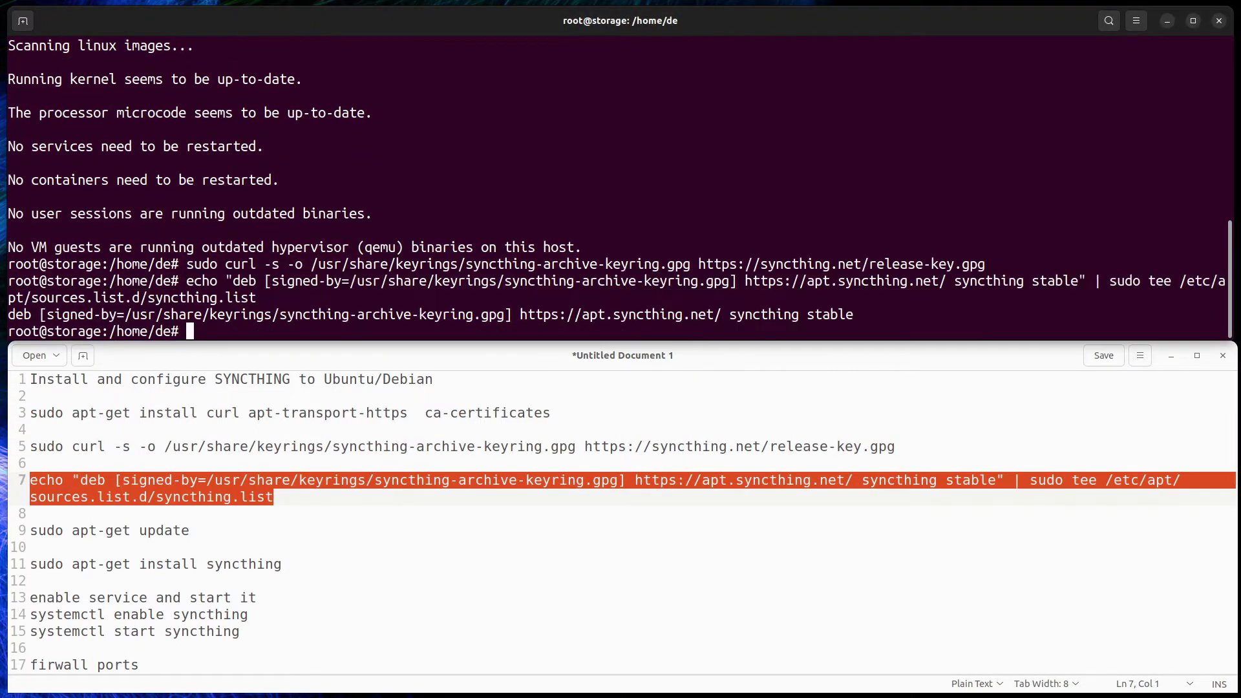
text(apt update)
key(Return)
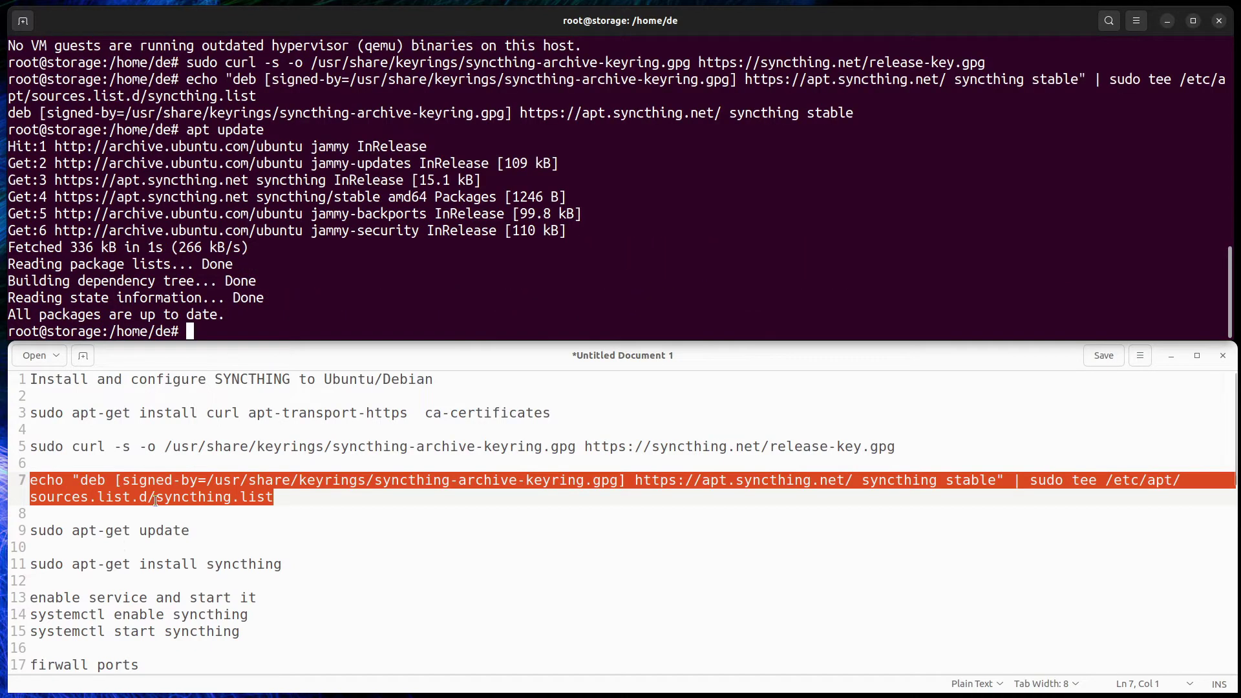
Install the syncthing package from the new repository.
click(179, 563)
triple_click(190, 566)
key(ctrl+c)
click(325, 280)
middle_click(325, 279)
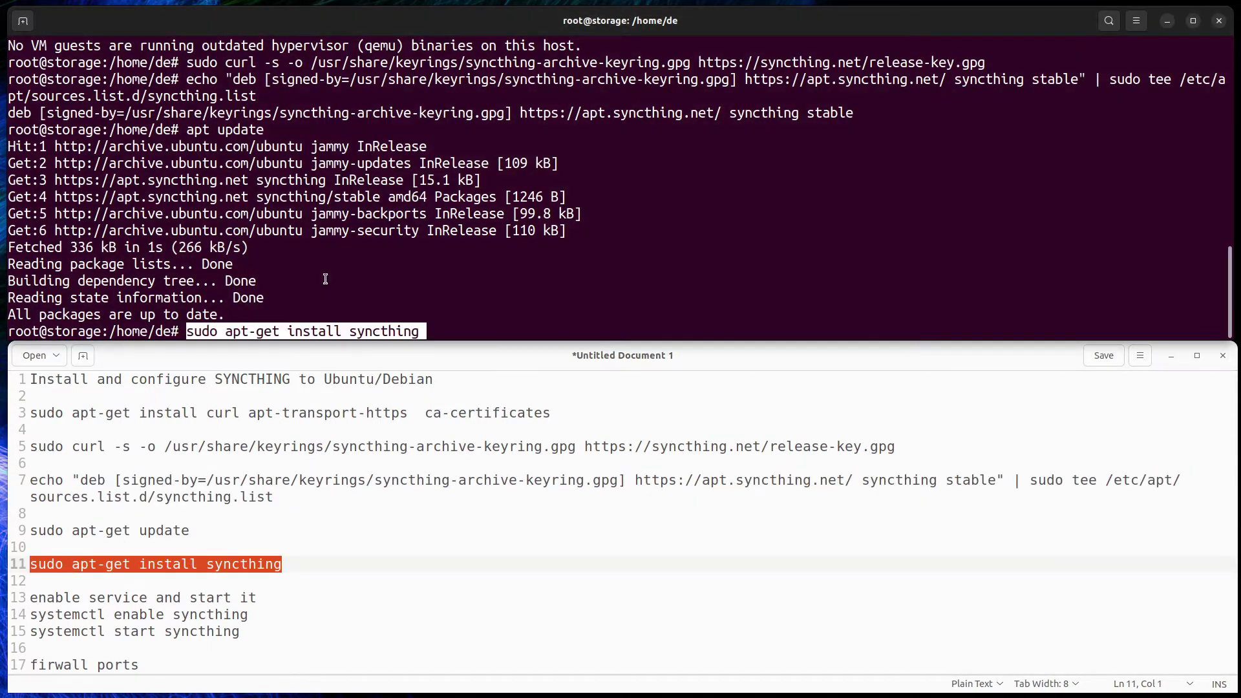
key(Return)
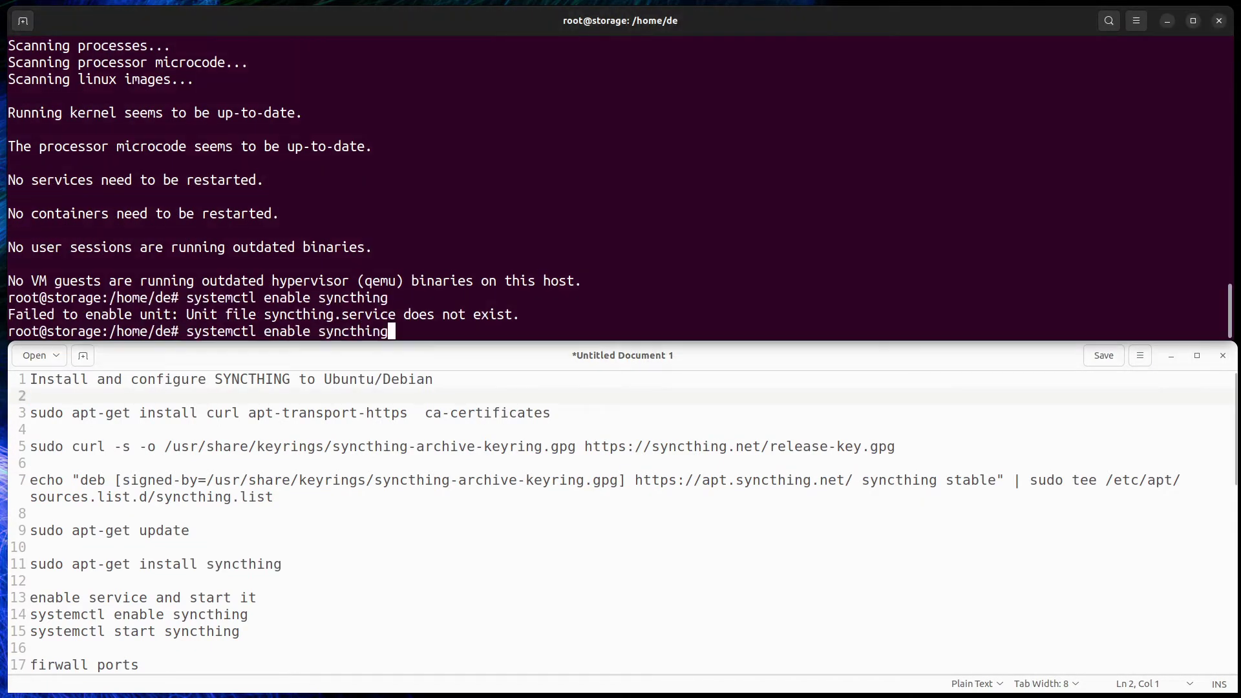
text(@de.service)
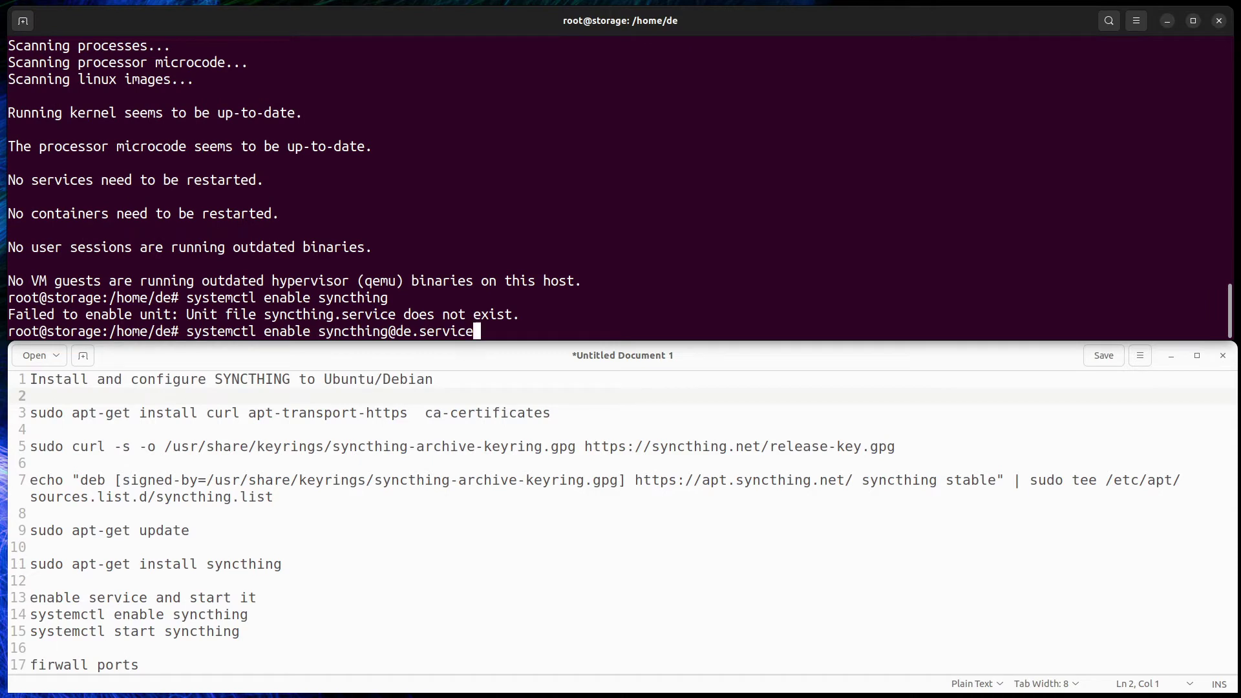
key(Return)
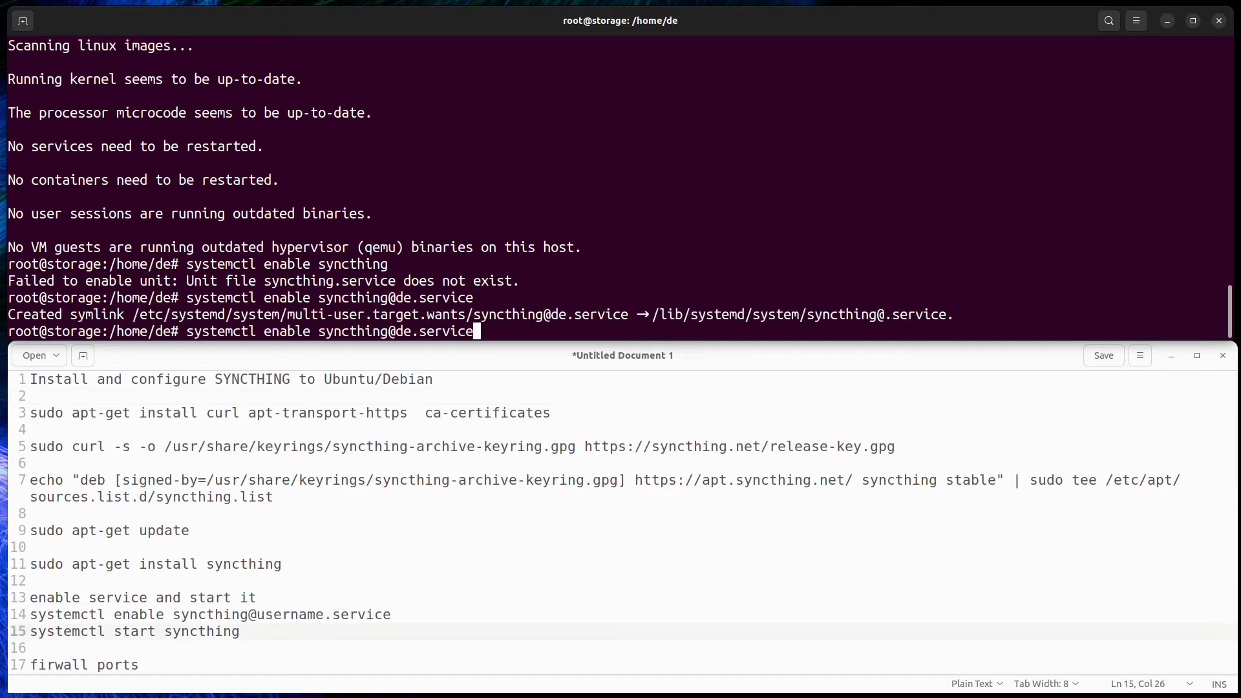
key(ctrl+Left)
key(ctrl+Left)
key(ctrl+Left)
key(BackSpace)
key(BackSpace)
key(BackSpace)
text(start)
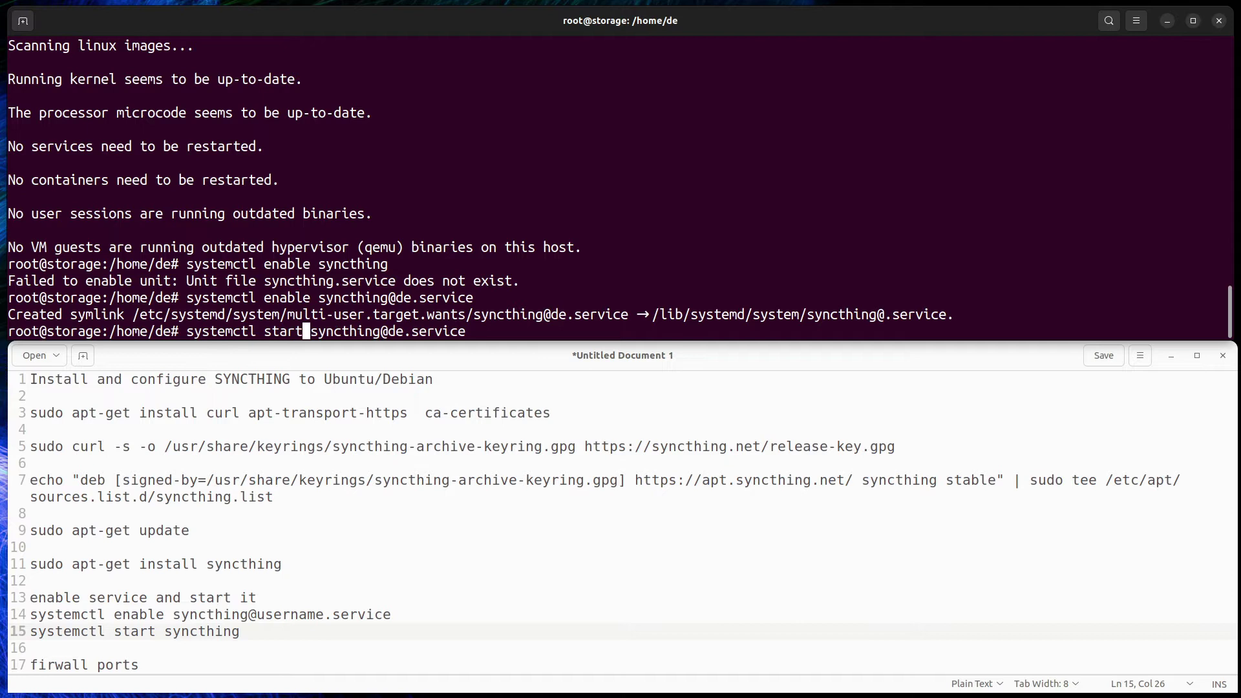
key(Return)
key(Up)
key(ctrl+Left)
key(ctrl+Left)
key(BackSpace)
key(BackSpace)
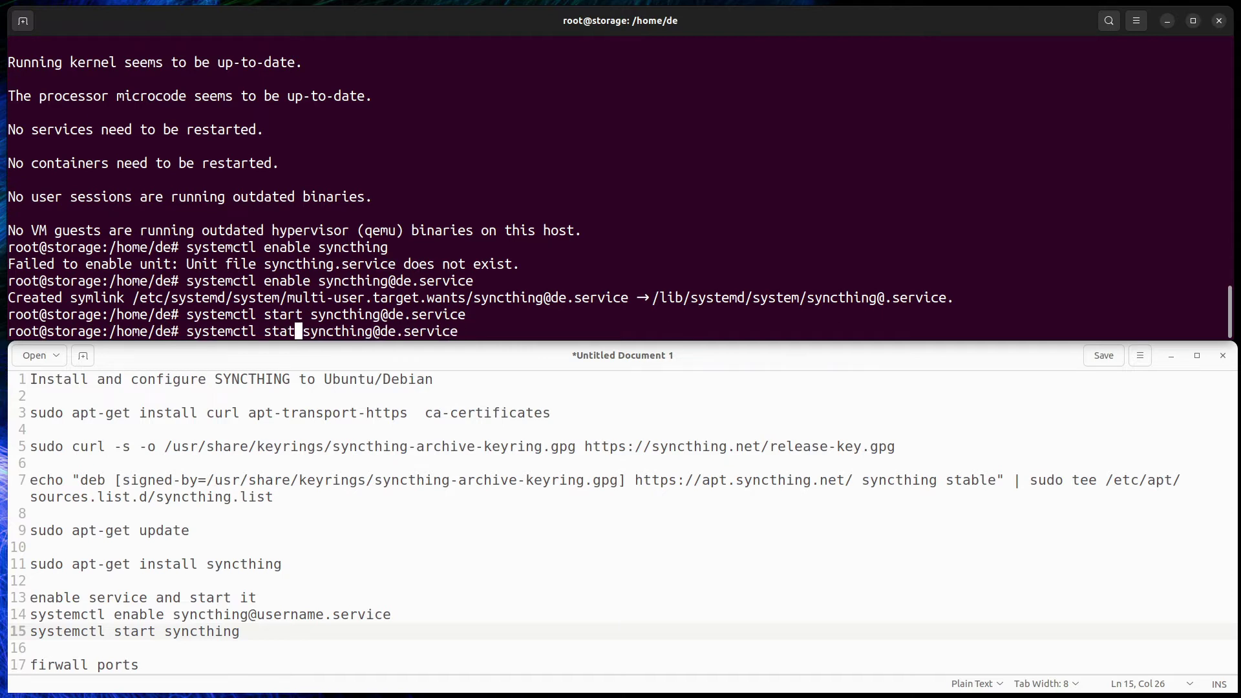
text(tus)
key(Return)
scroll(561, 289, up, 4)
scroll(561, 289, down, 2)
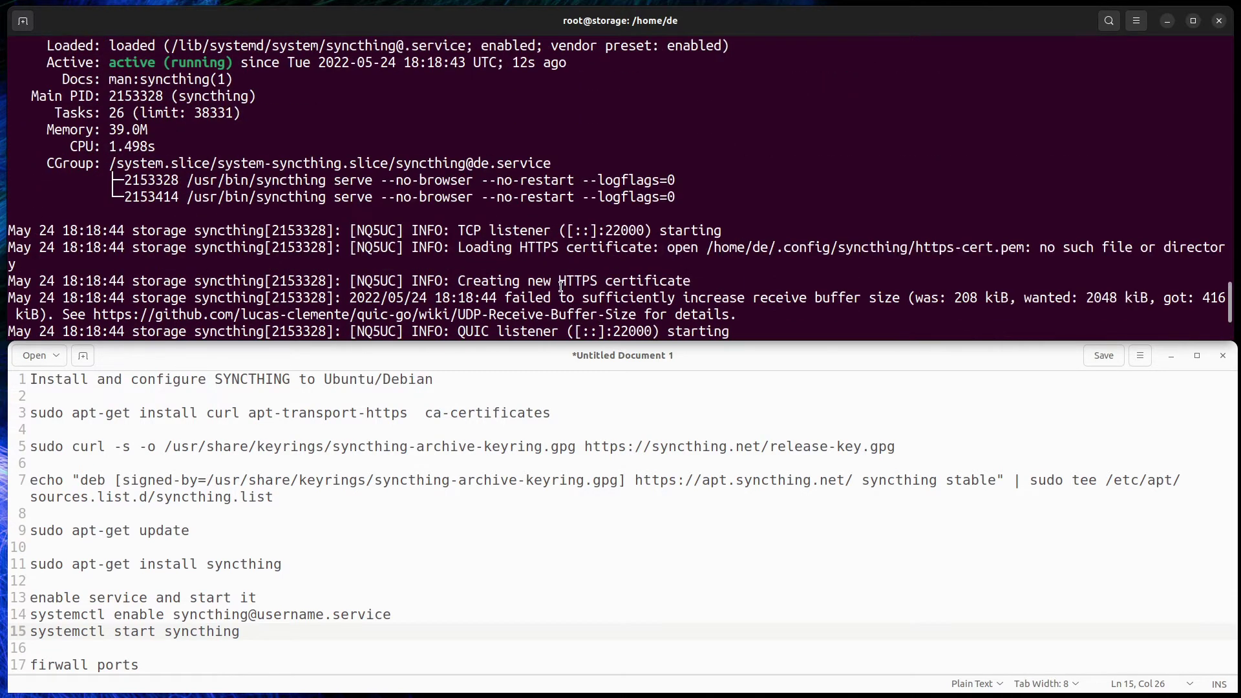
scroll(561, 288, down, 2)
scroll(127, 582, down, 3)
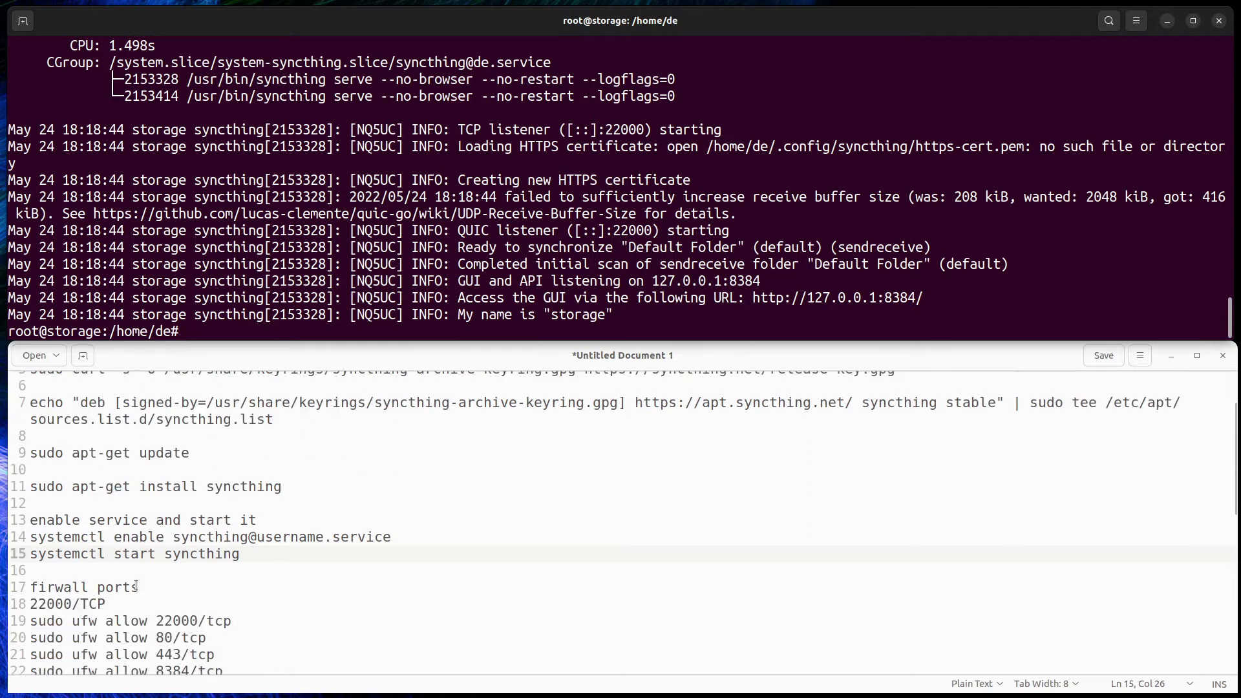
Allow TCP ports 22000, 80, 443 and 8384 through the ufw firewall.
drag(225, 594, 11, 545)
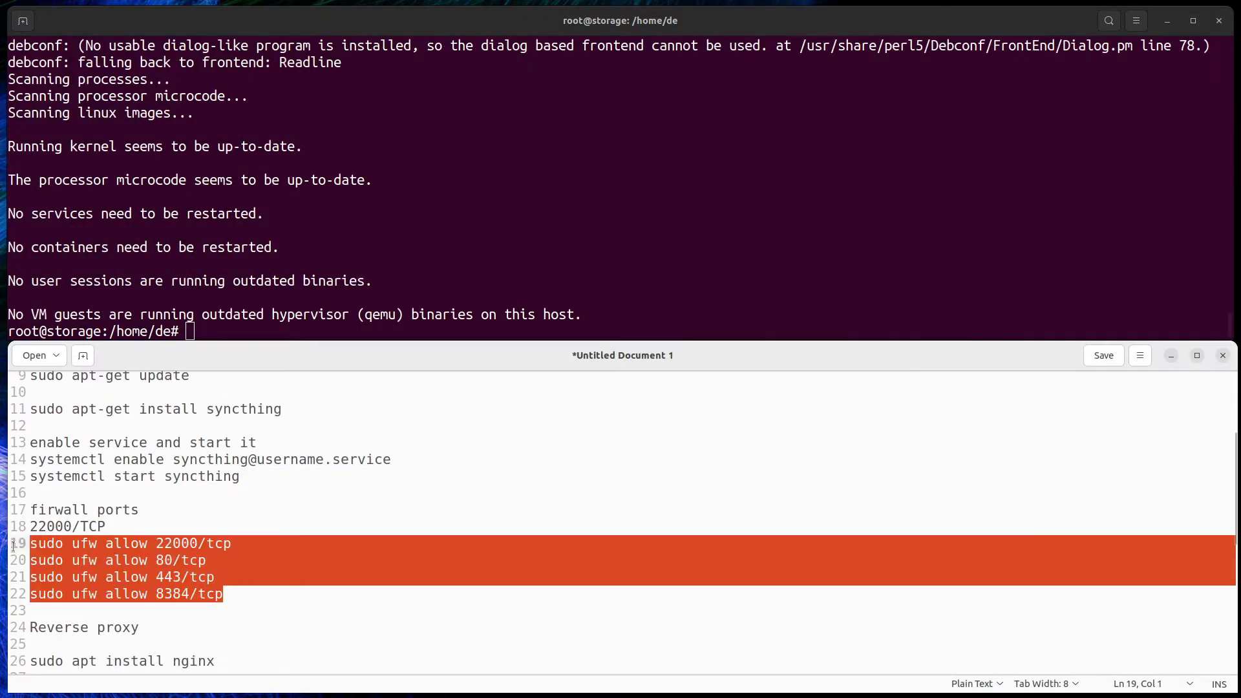
middle_click(291, 263)
key(Return)
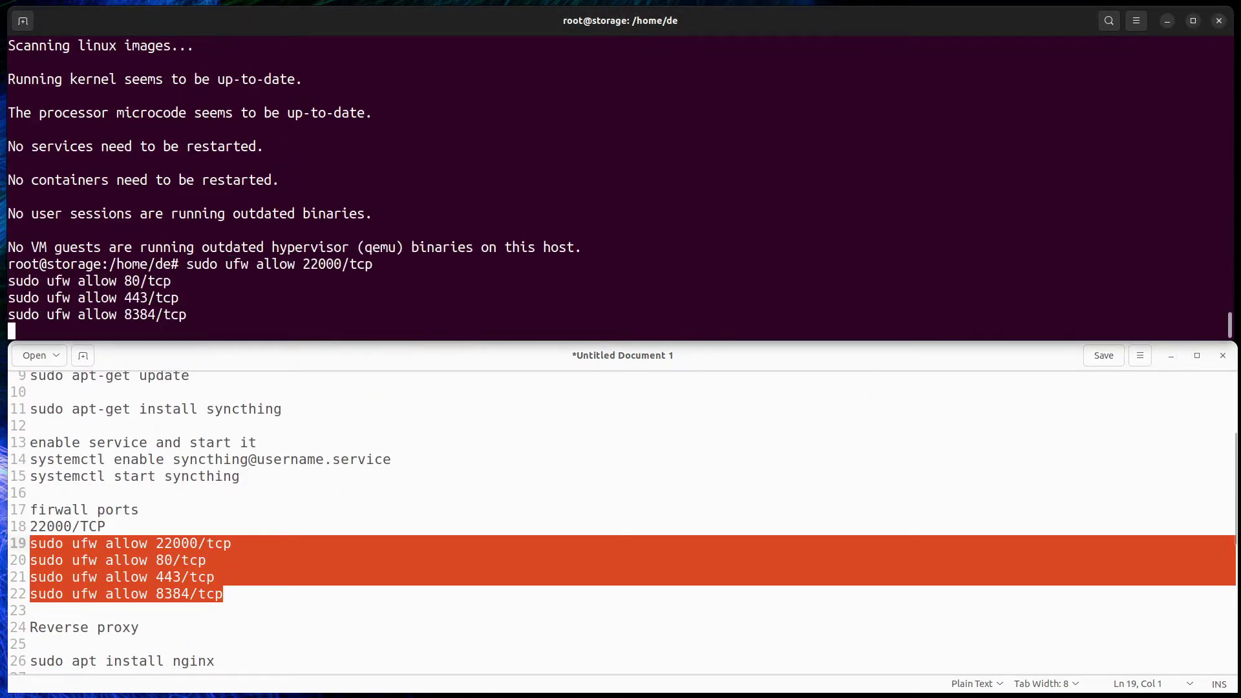
scroll(169, 506, down, 3)
Install nginx with apt, confirming the installation.
click(169, 506)
triple_click(169, 506)
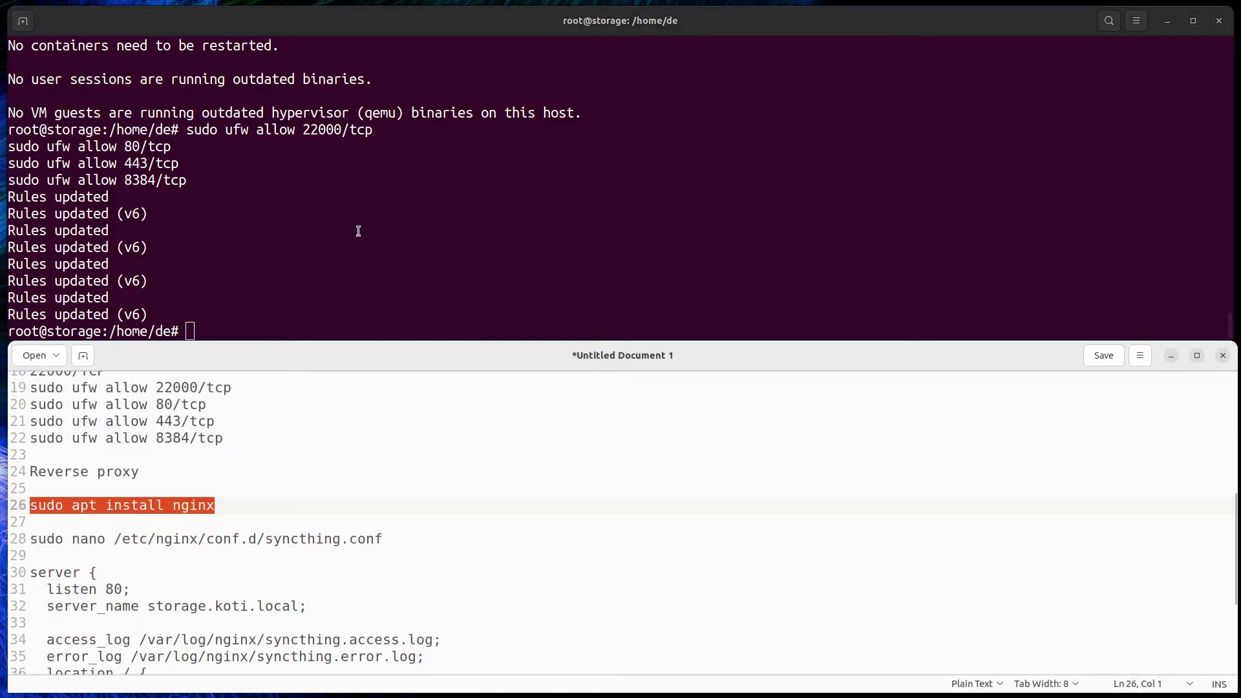
middle_click(357, 229)
key(Return)
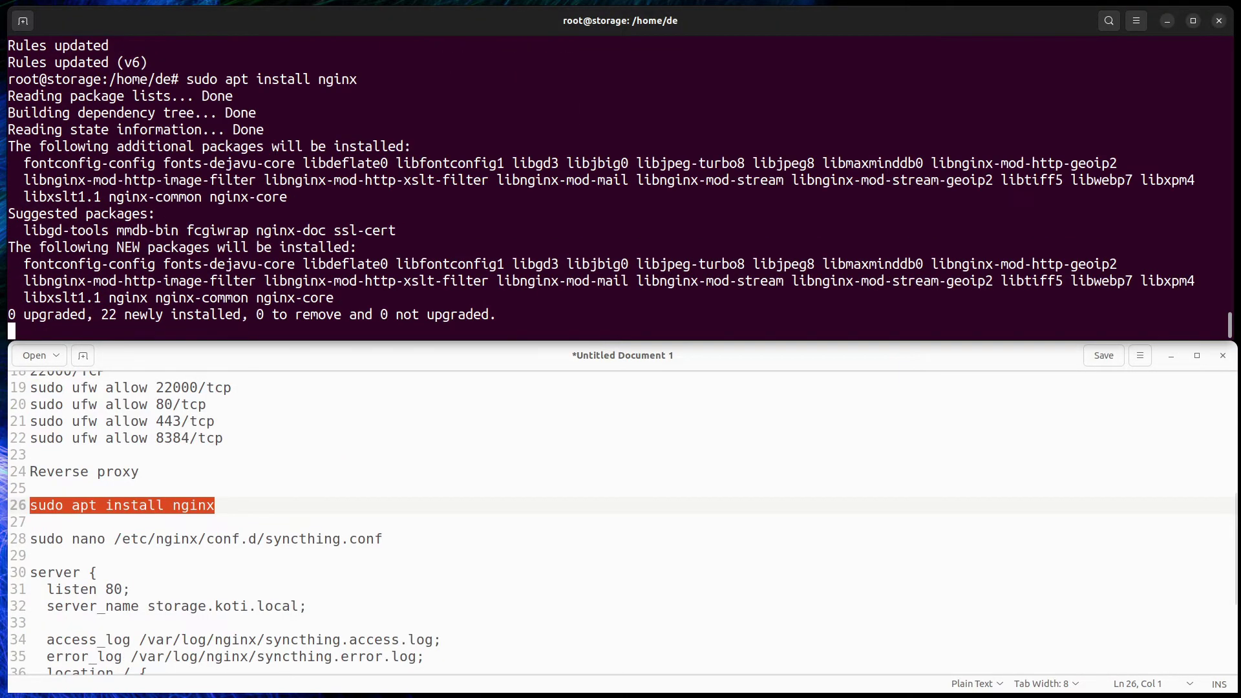
key(Return)
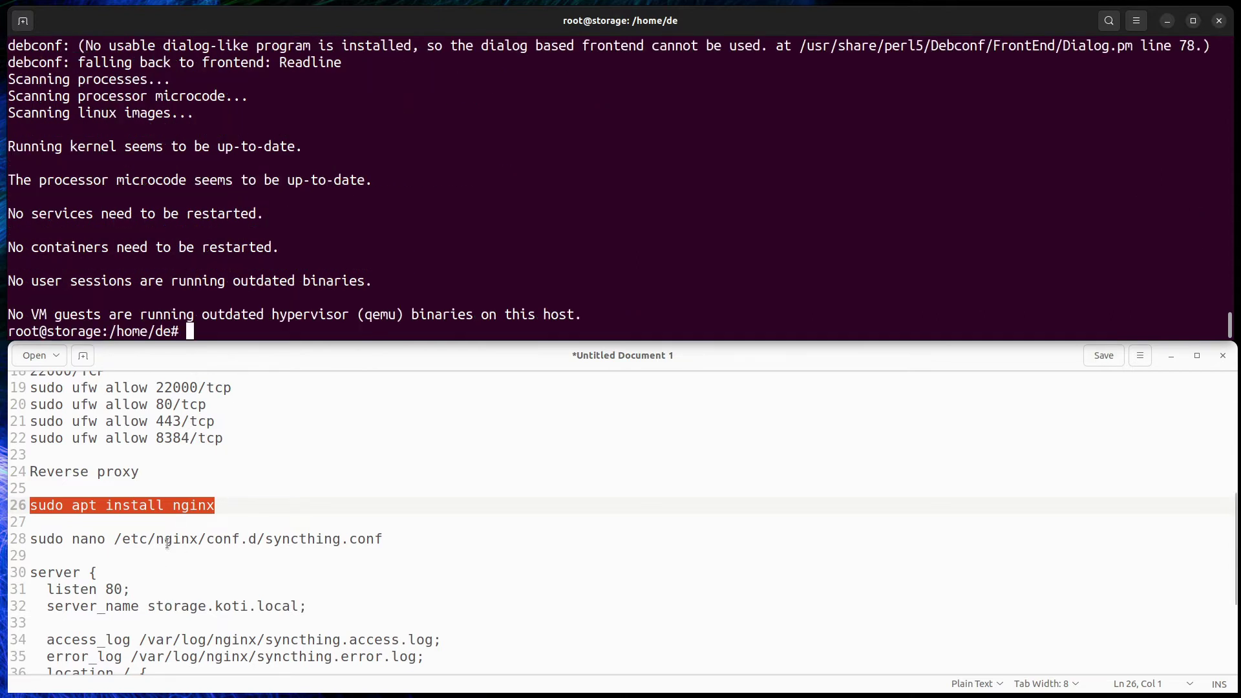
Open the nginx site file syncthing.conf in nano and paste the proxy server configuration.
triple_click(168, 540)
middle_click(348, 181)
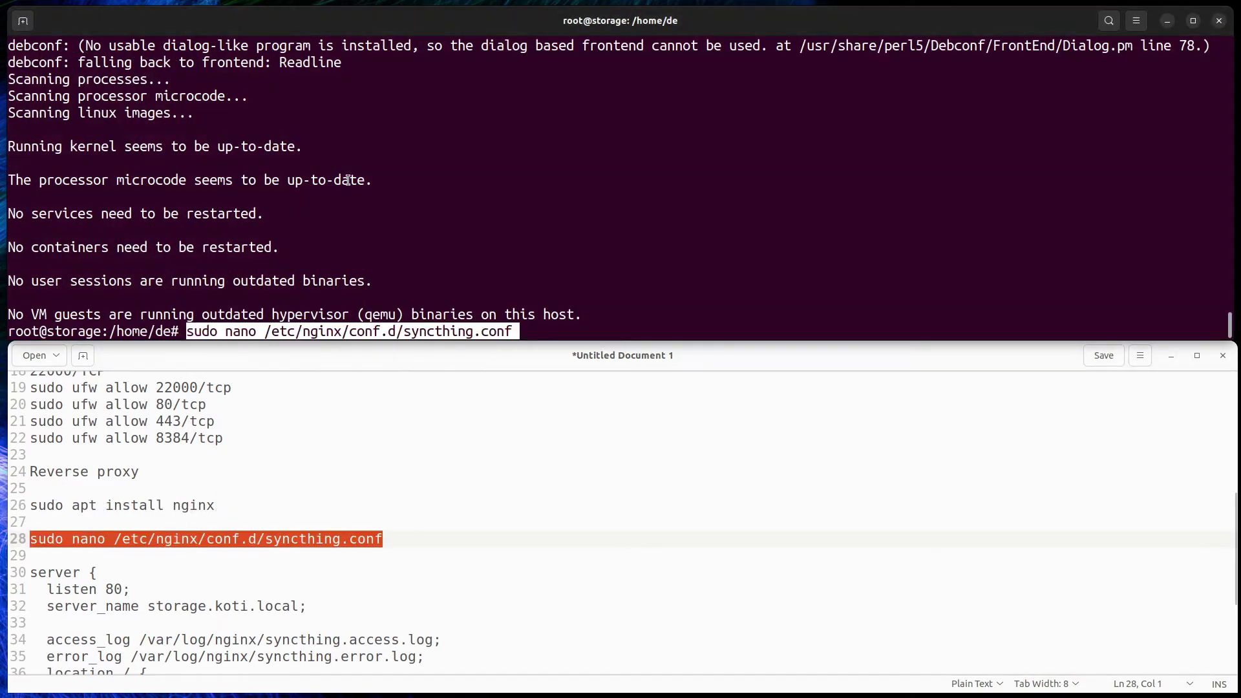
key(Return)
key(ctrl+shift+v)
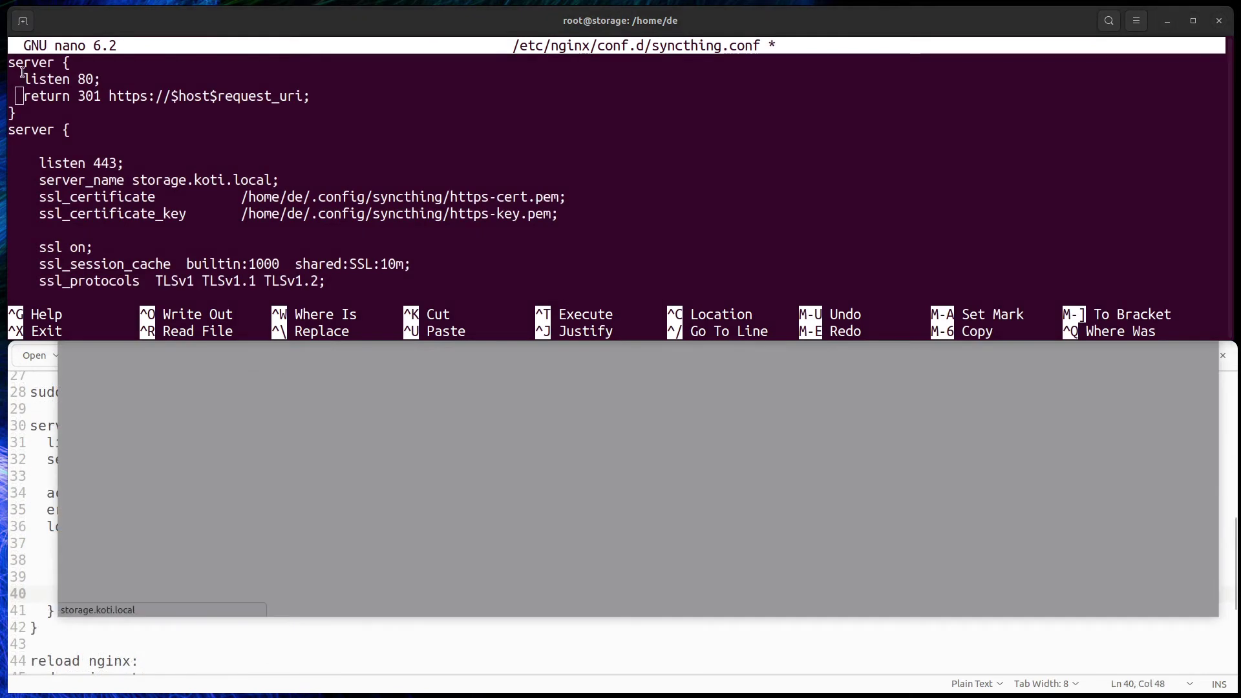
Review the HTTPS redirect address, certificate paths and proxy location block.
click(117, 97)
drag(124, 97, 249, 97)
key(Home)
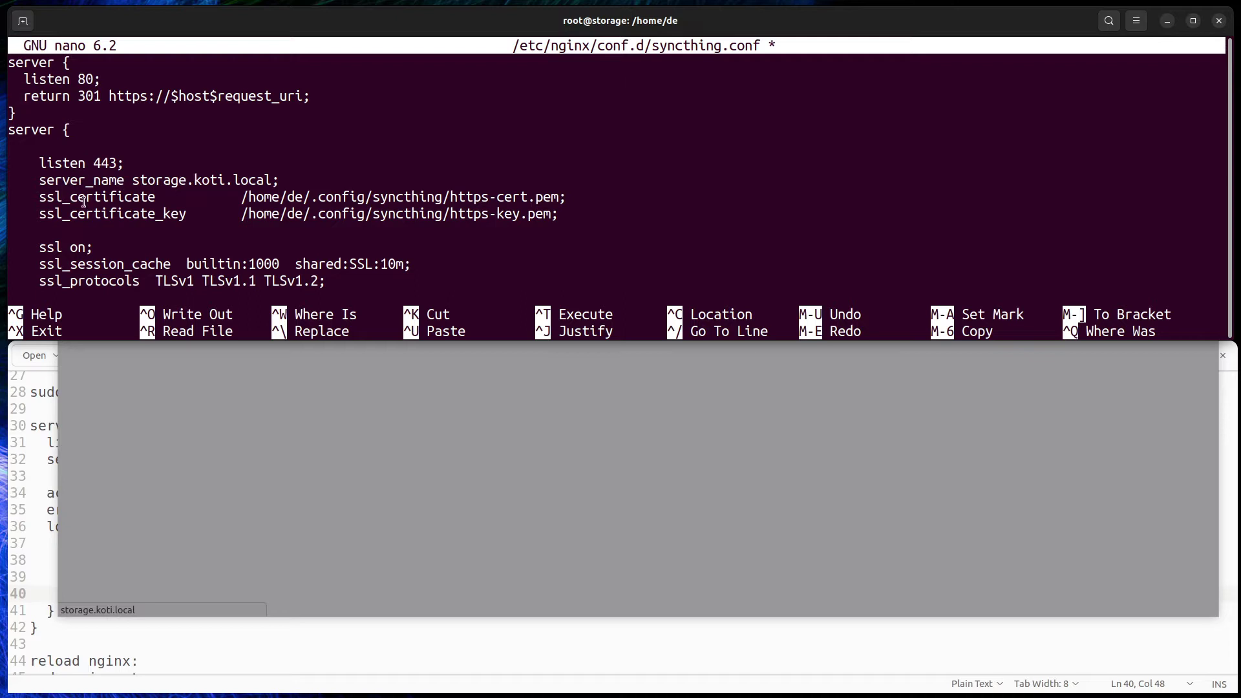
drag(273, 197, 548, 214)
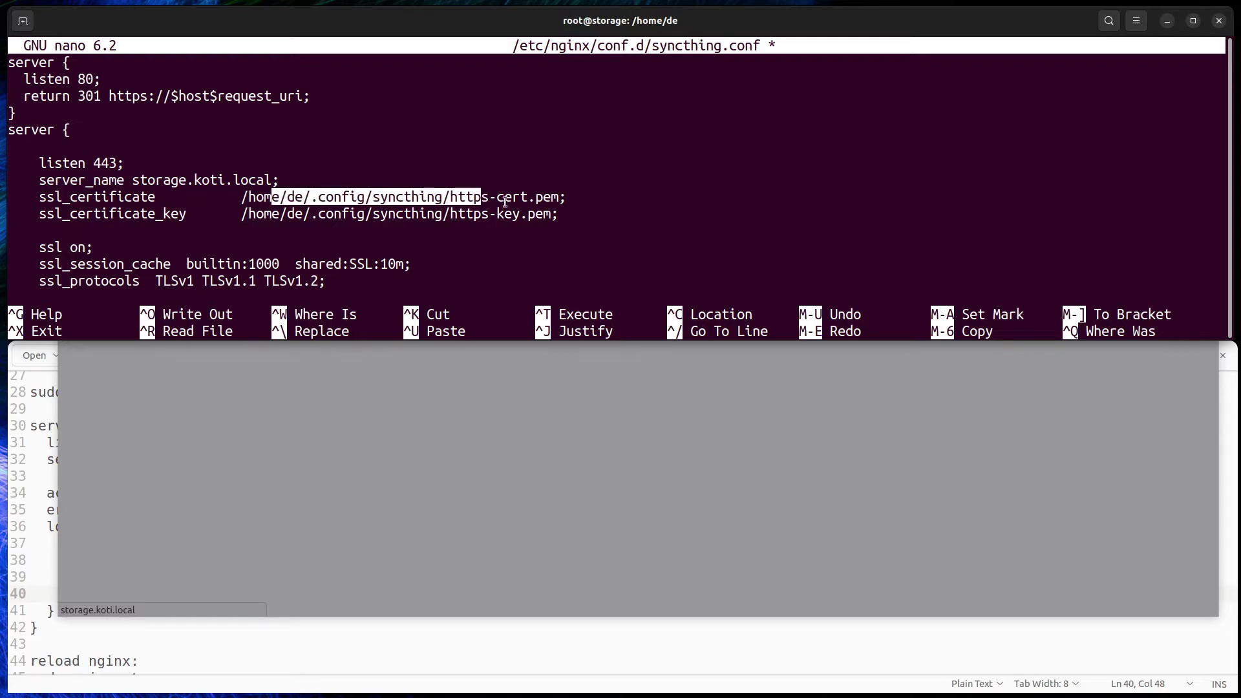
click(351, 236)
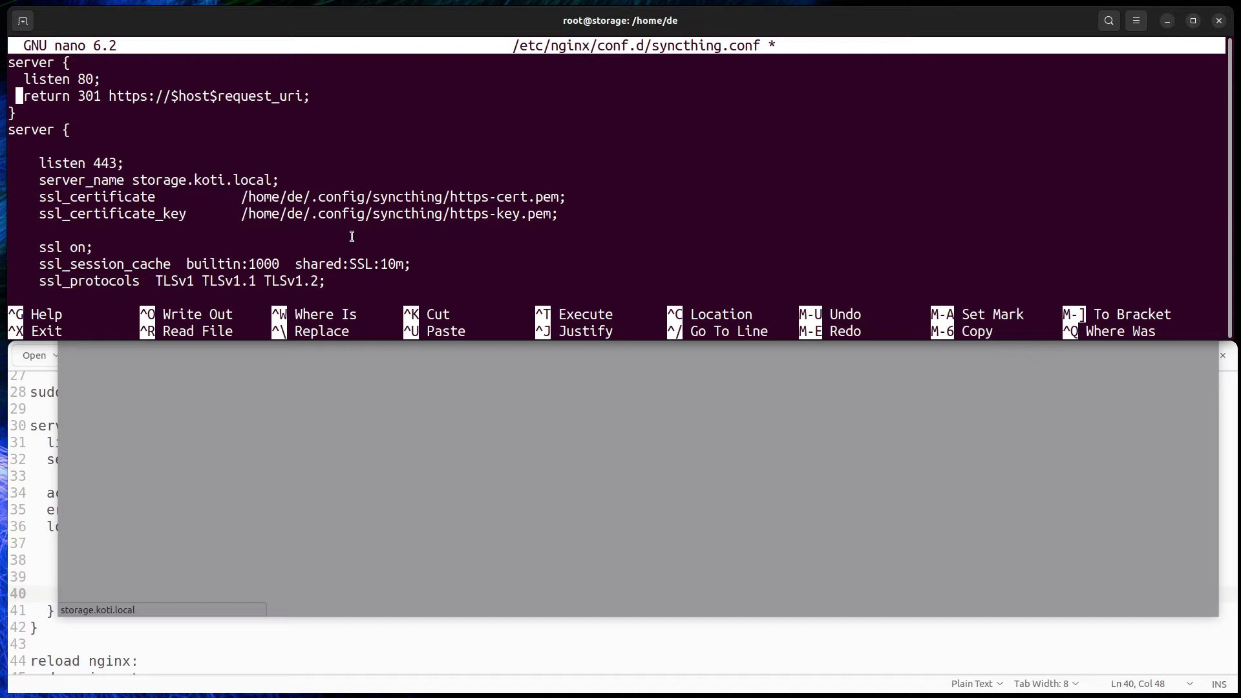
key(Down)
key(Down)
key(Down)
key(Down)
key(Down)
key(Down)
key(Down)
key(Down)
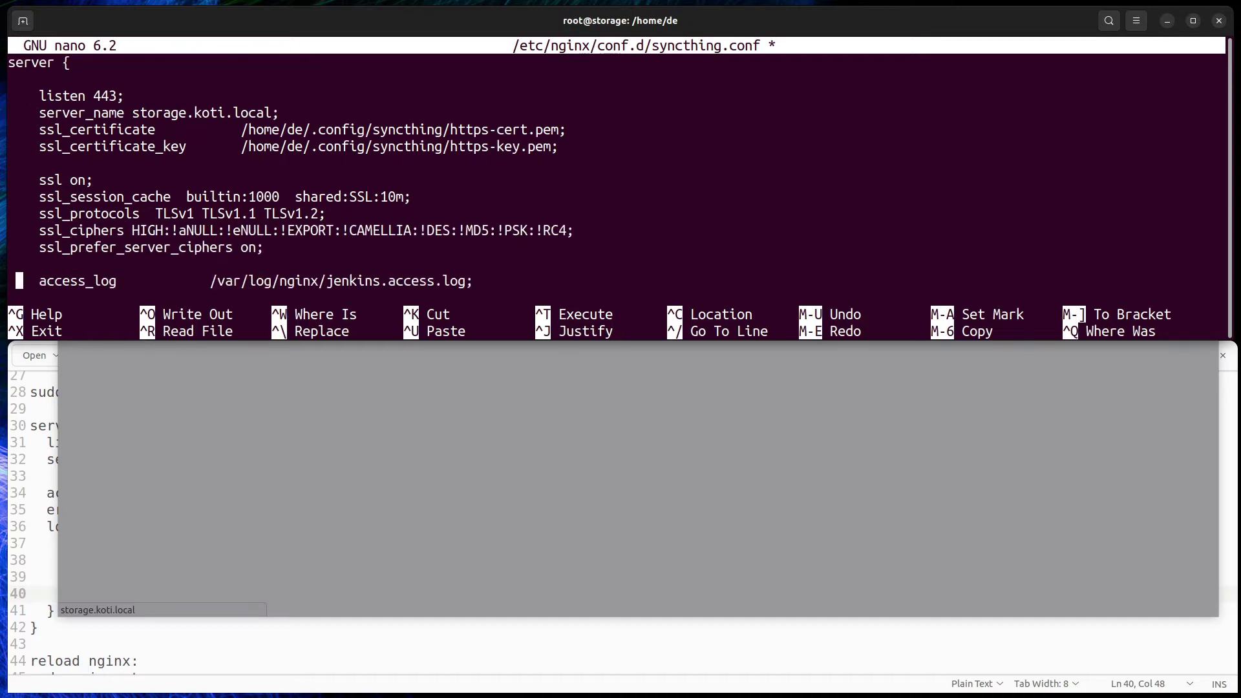
key(Down)
key(Down)
key(Down)
key(Down)
key(Down)
key(Down)
key(Down)
key(Down)
key(Down)
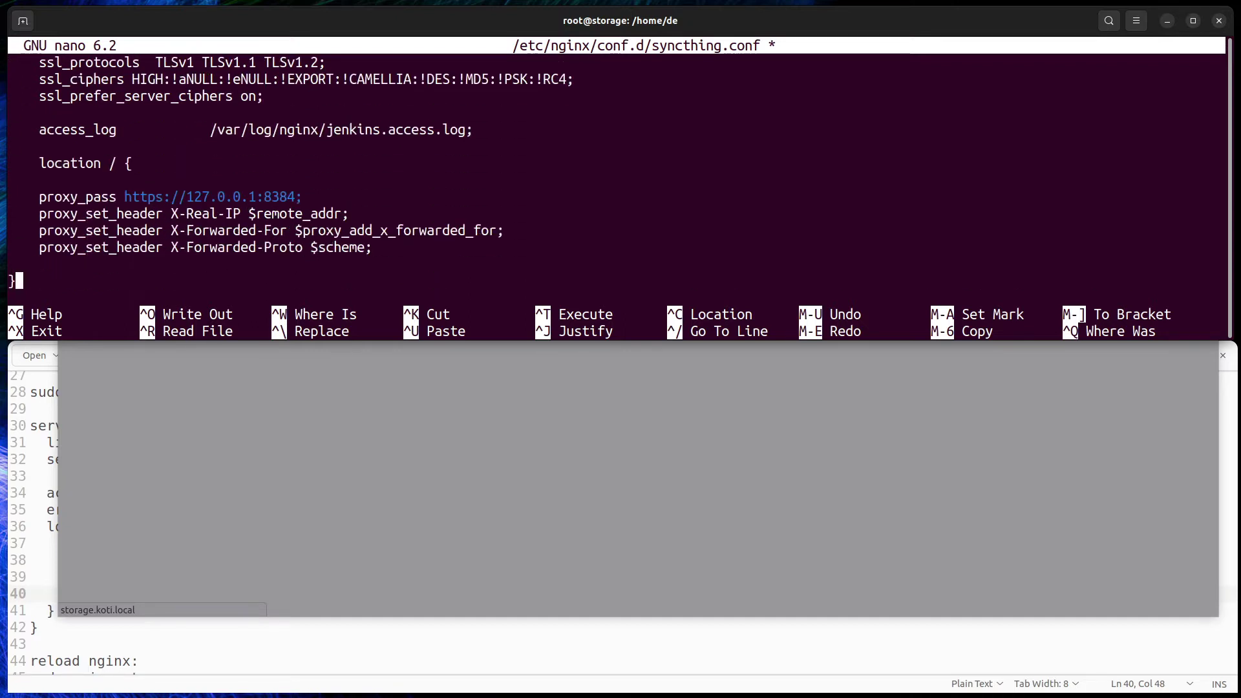
drag(62, 172, 213, 242)
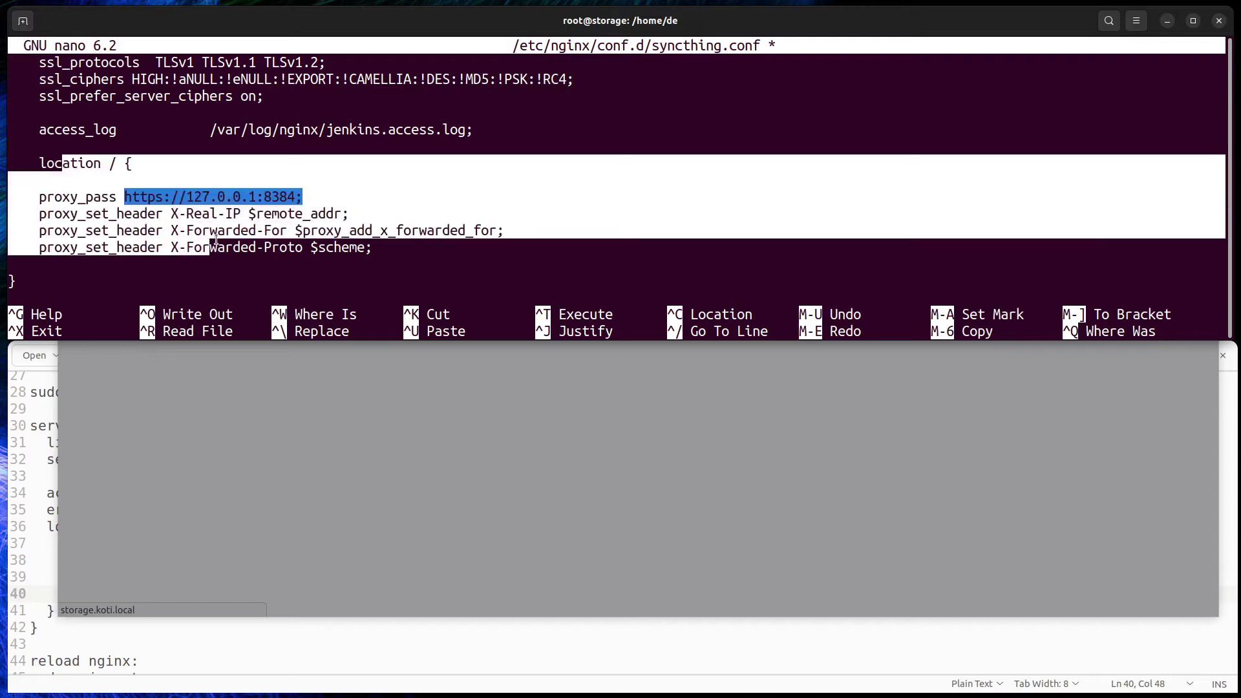
click(213, 243)
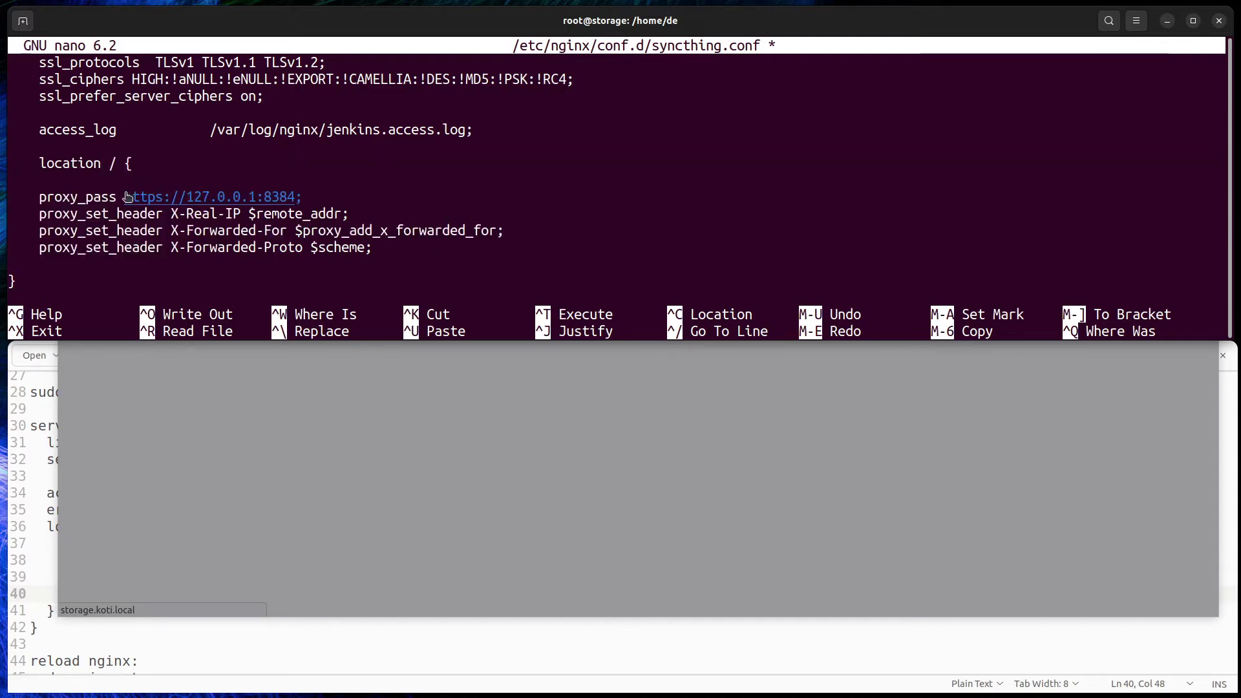
Finish the file with the closing lines and exit nano.
key(Return)
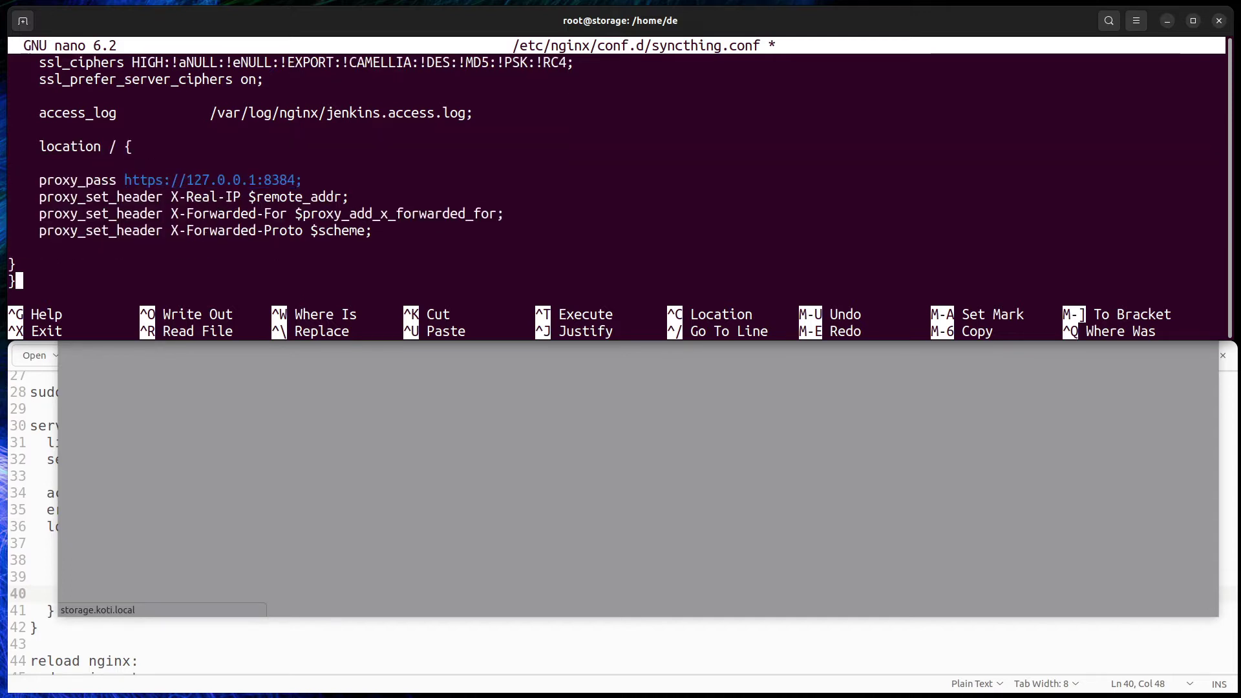
text(})
key(Return)
key(ctrl+x)
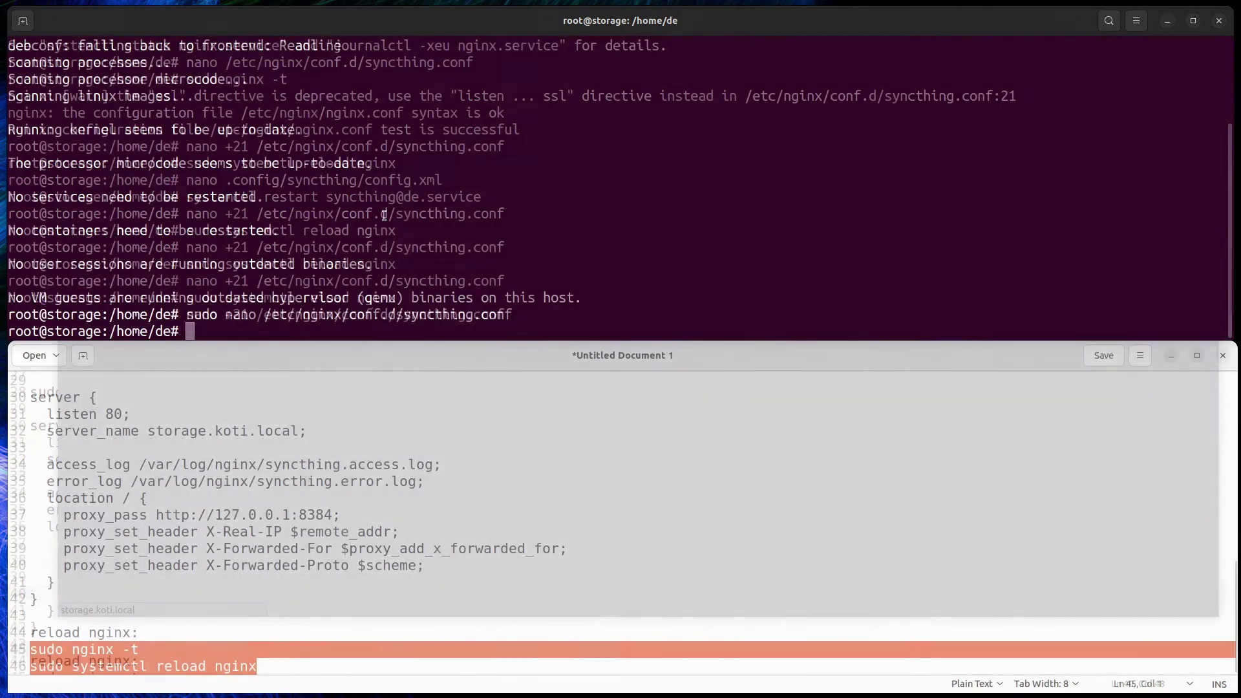
Run nginx -t and reload nginx, checking the read-only file system error note.
key(Return)
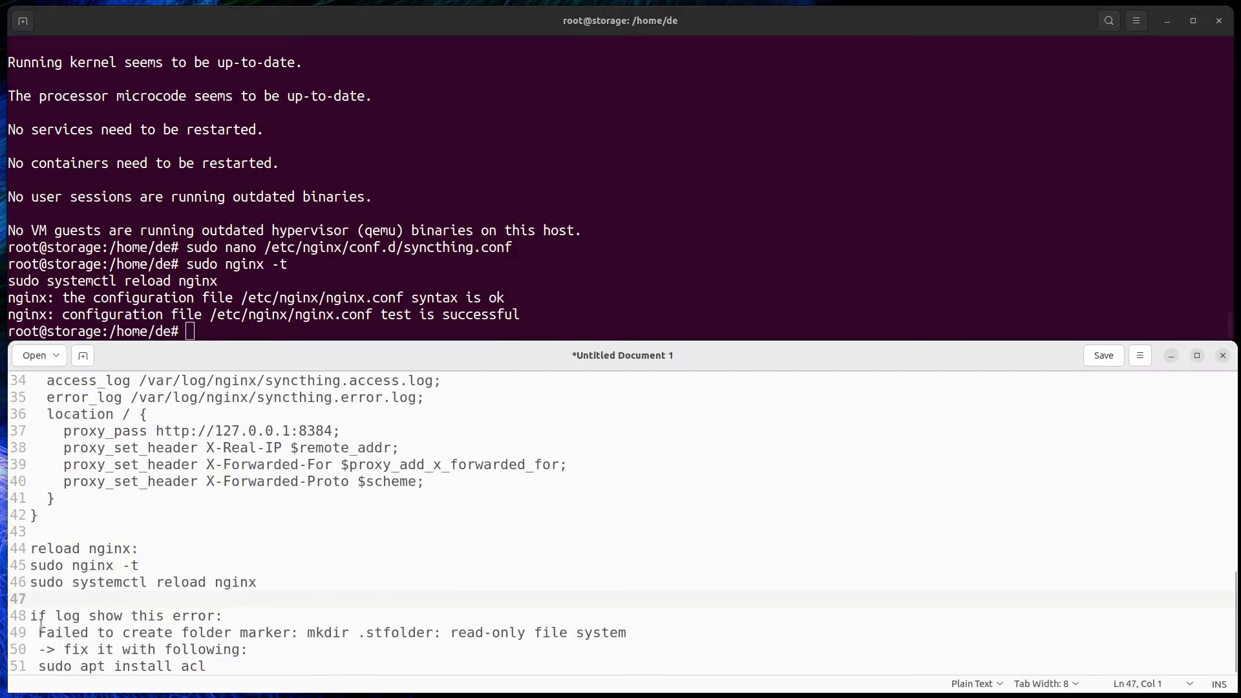
drag(83, 618, 170, 633)
triple_click(182, 633)
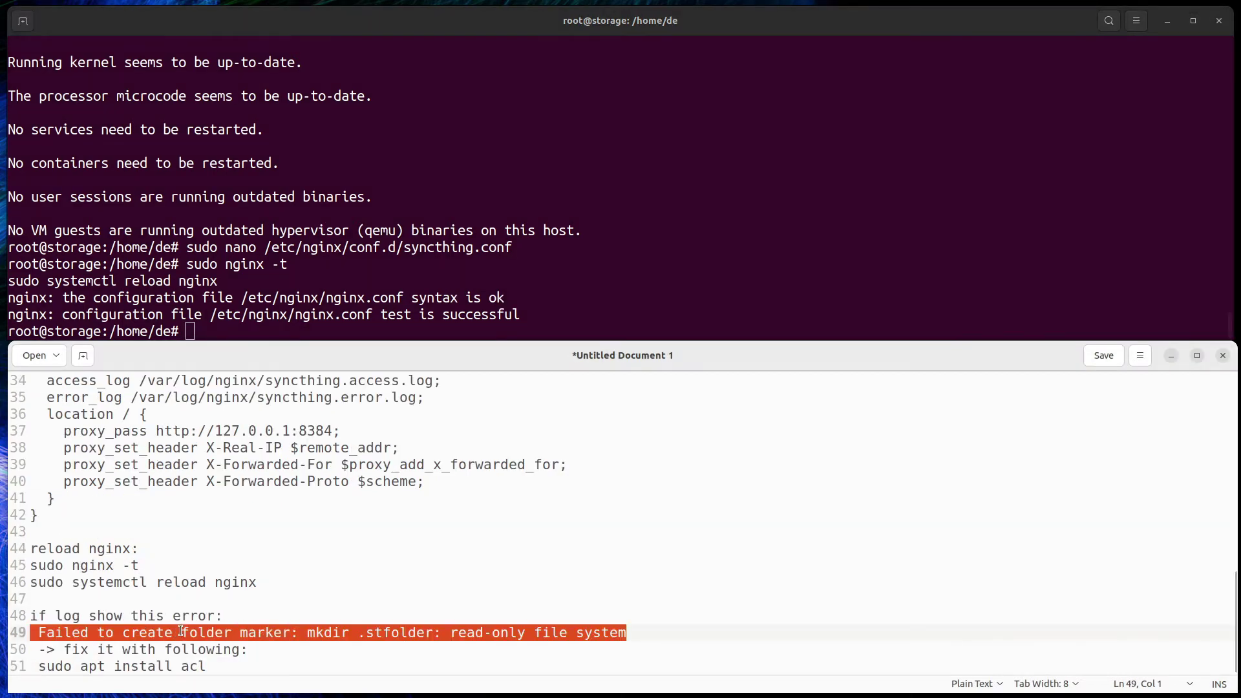
click(181, 632)
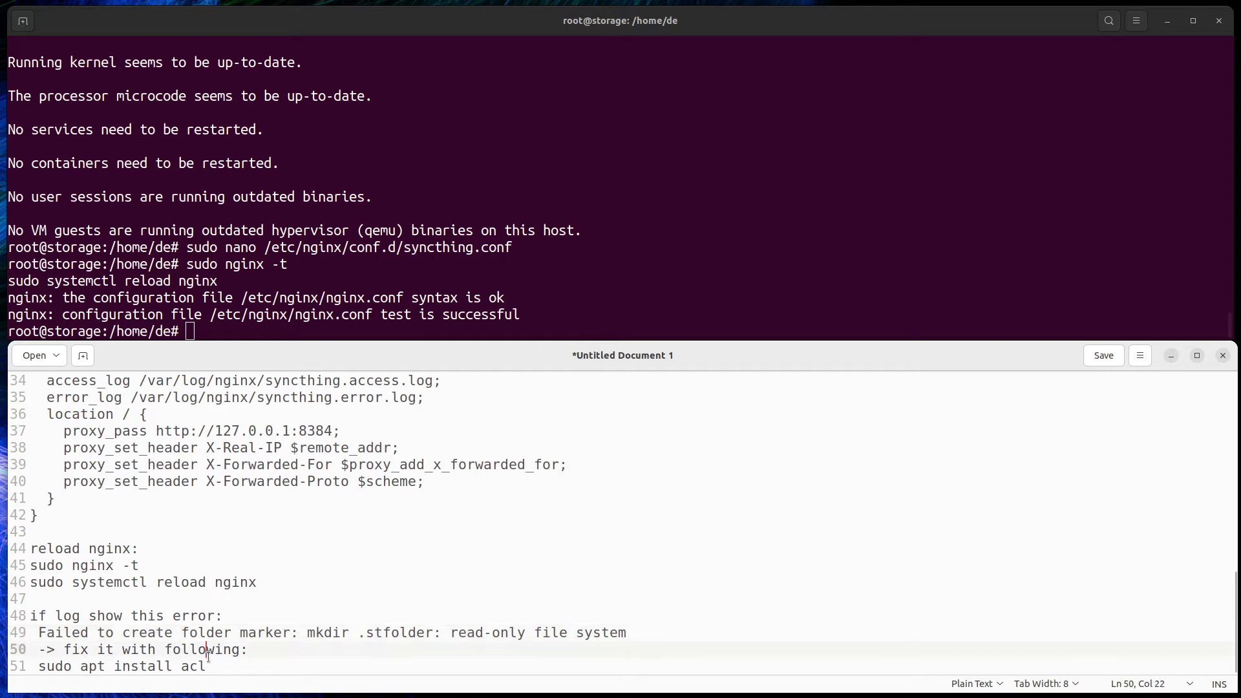
double_click(206, 650)
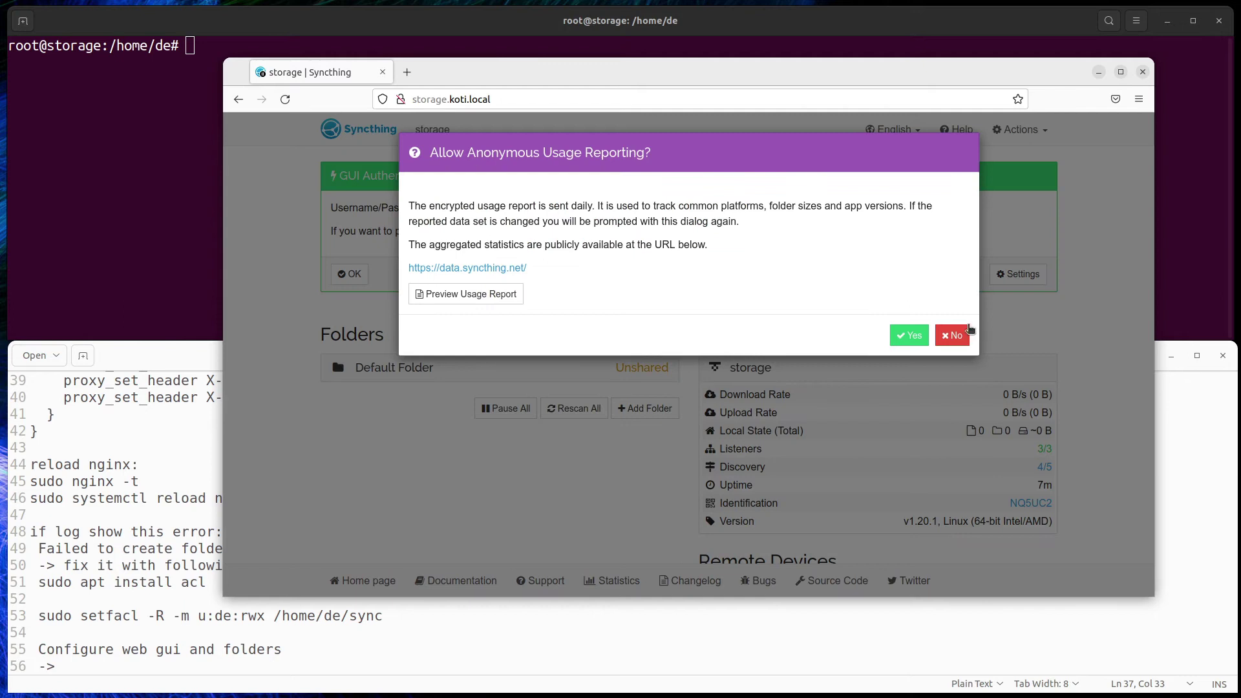
Decline anonymous usage reporting and open the Syncthing Settings dialog.
click(956, 335)
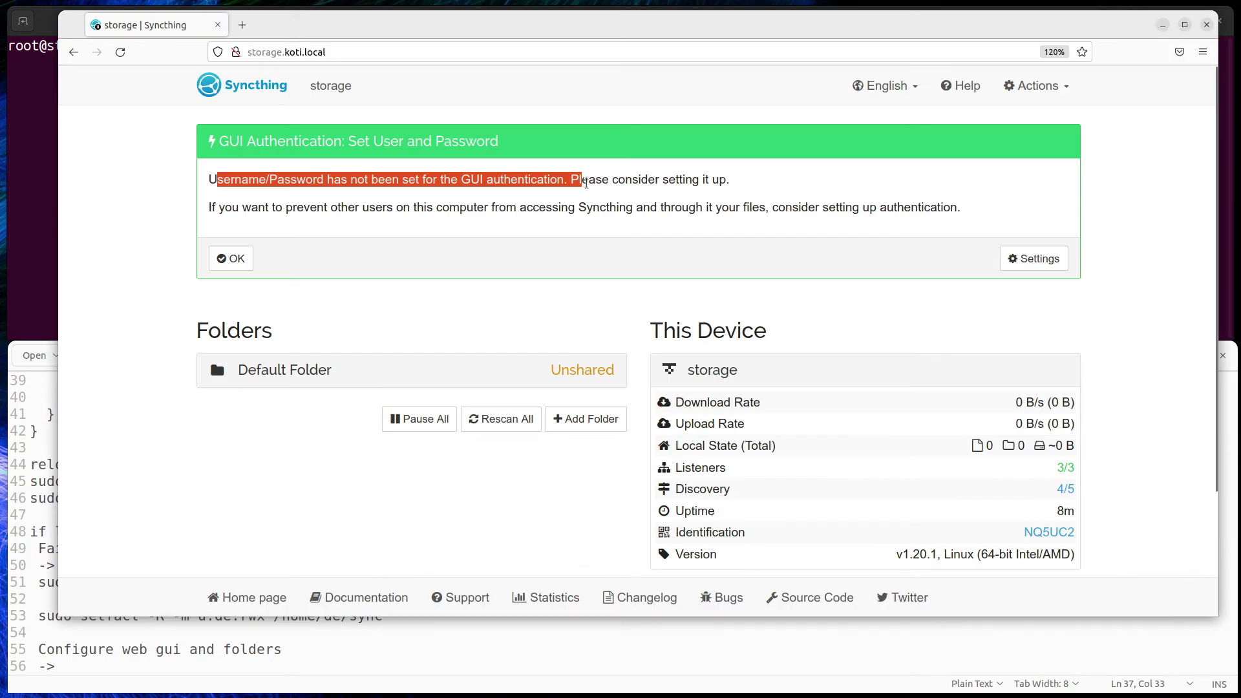
click(1034, 258)
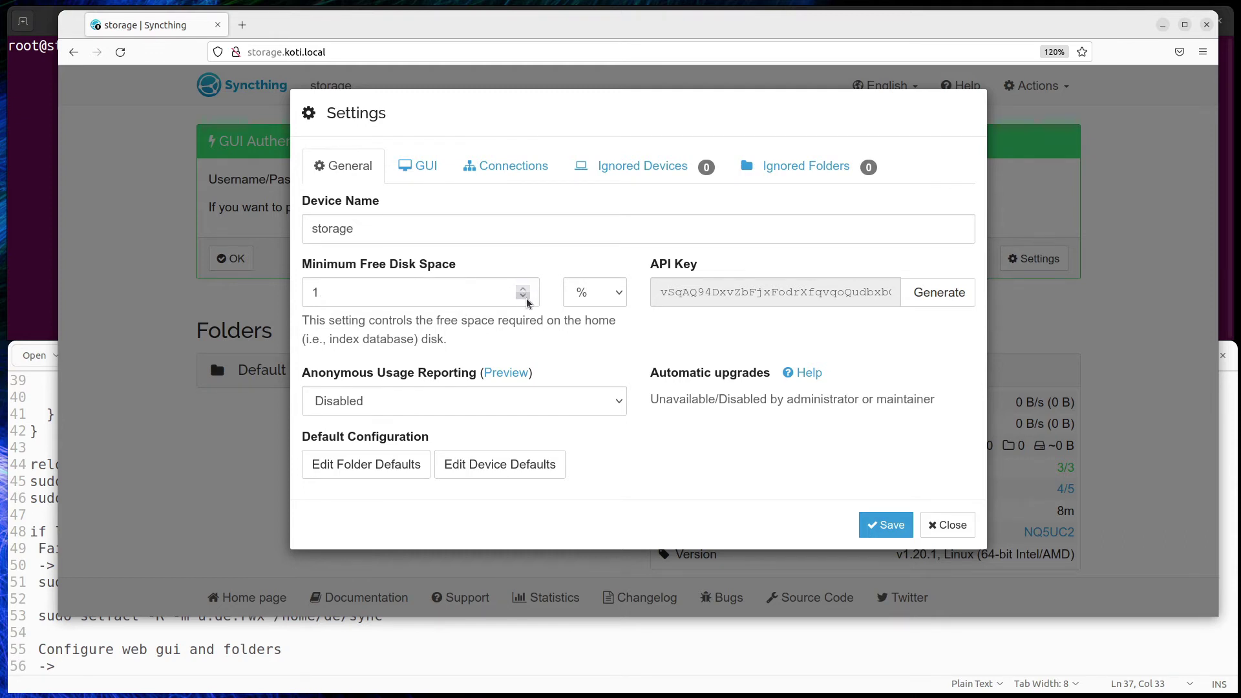
Set GUI login user de with a password and enable HTTPS for the GUI.
click(432, 169)
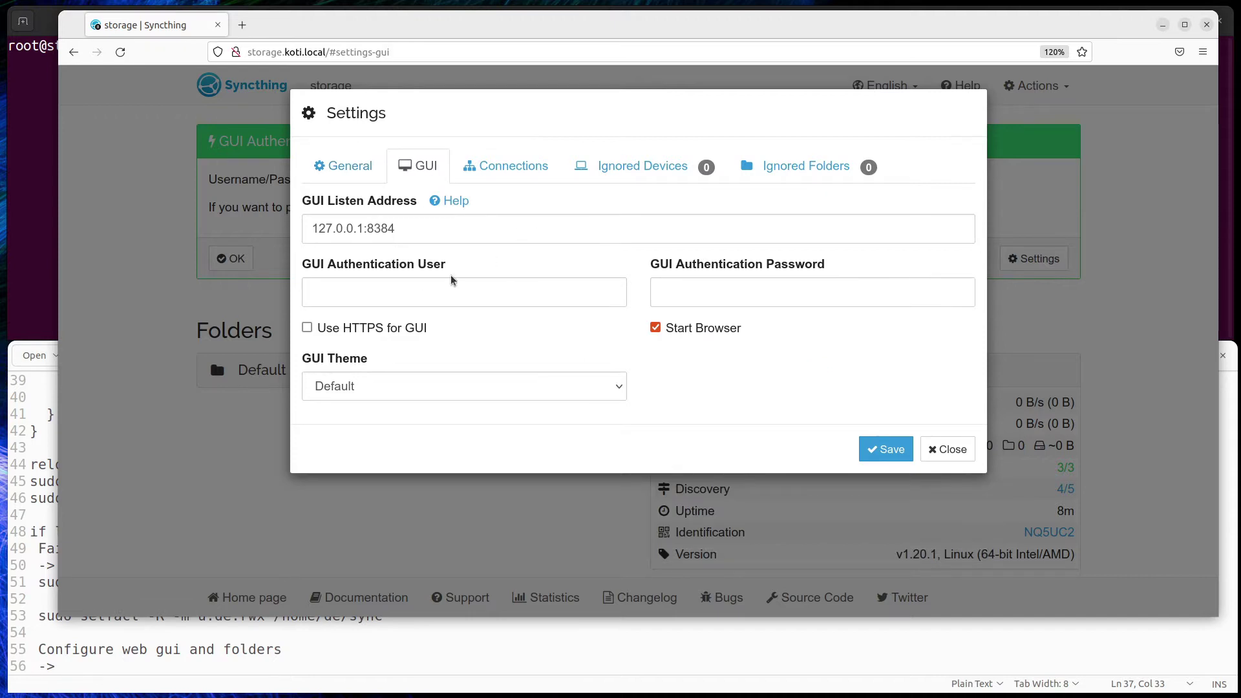
click(401, 286)
text(de)
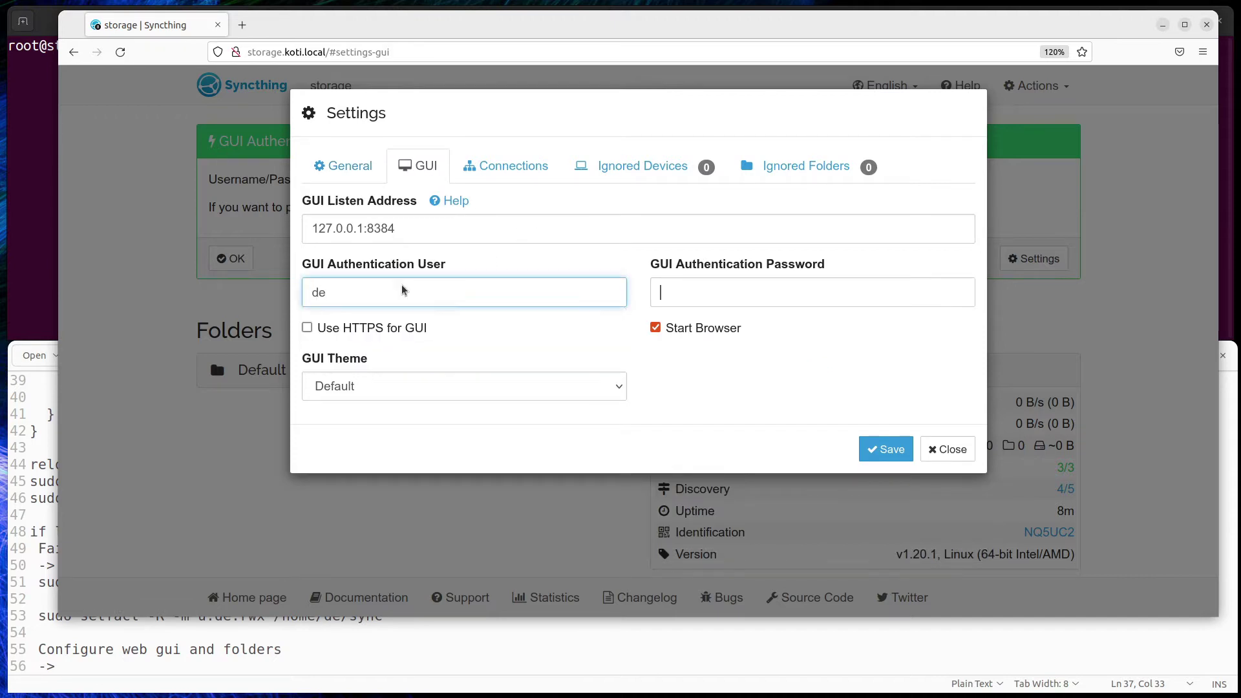
key(Tab)
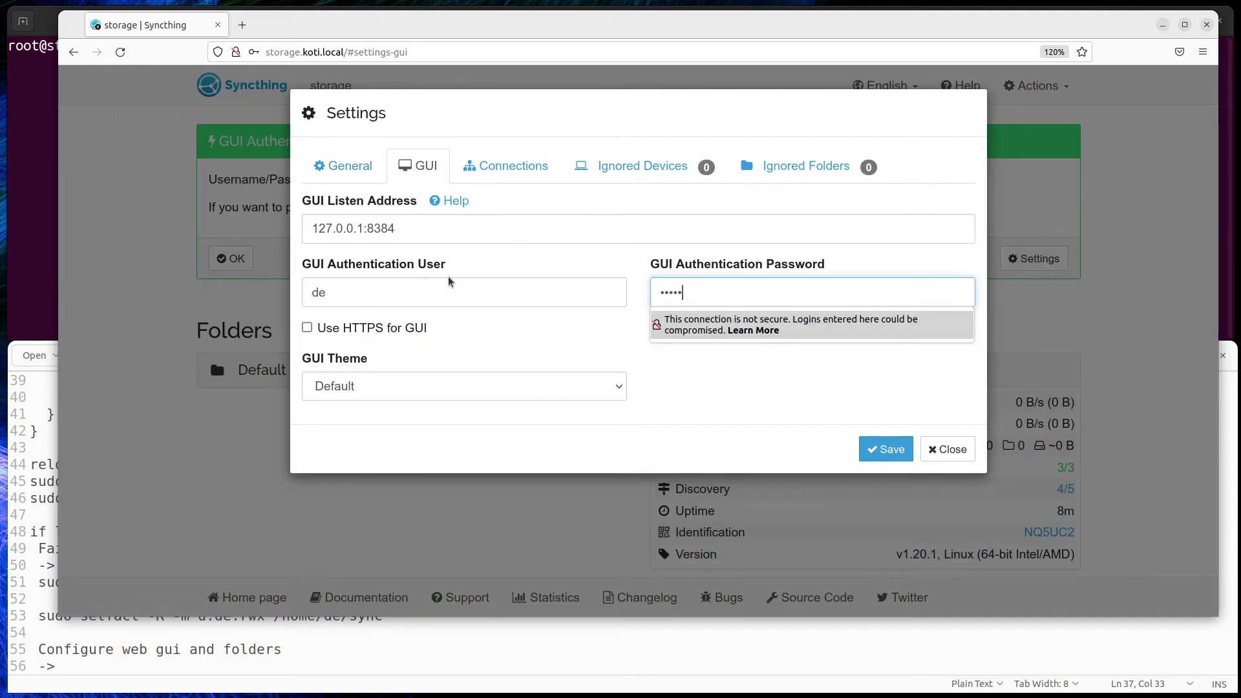
key(Tab)
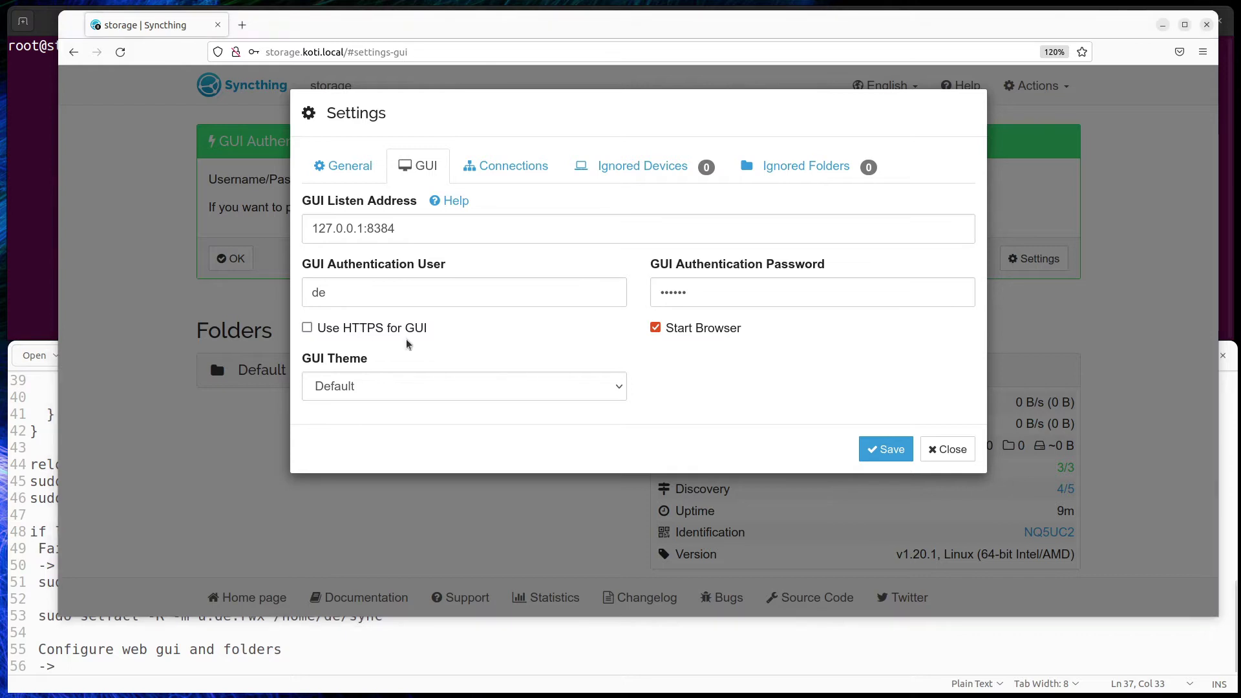
click(380, 334)
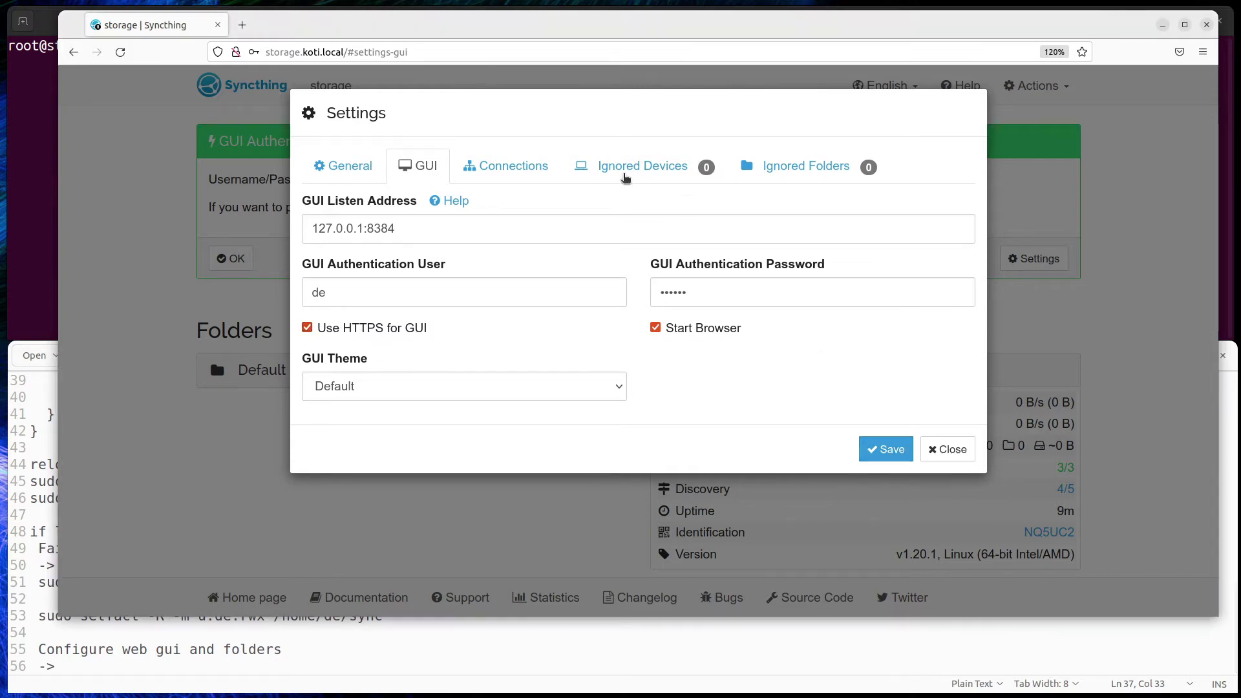
Disable NAT traversal and relaying in Connections, then save the settings.
click(516, 167)
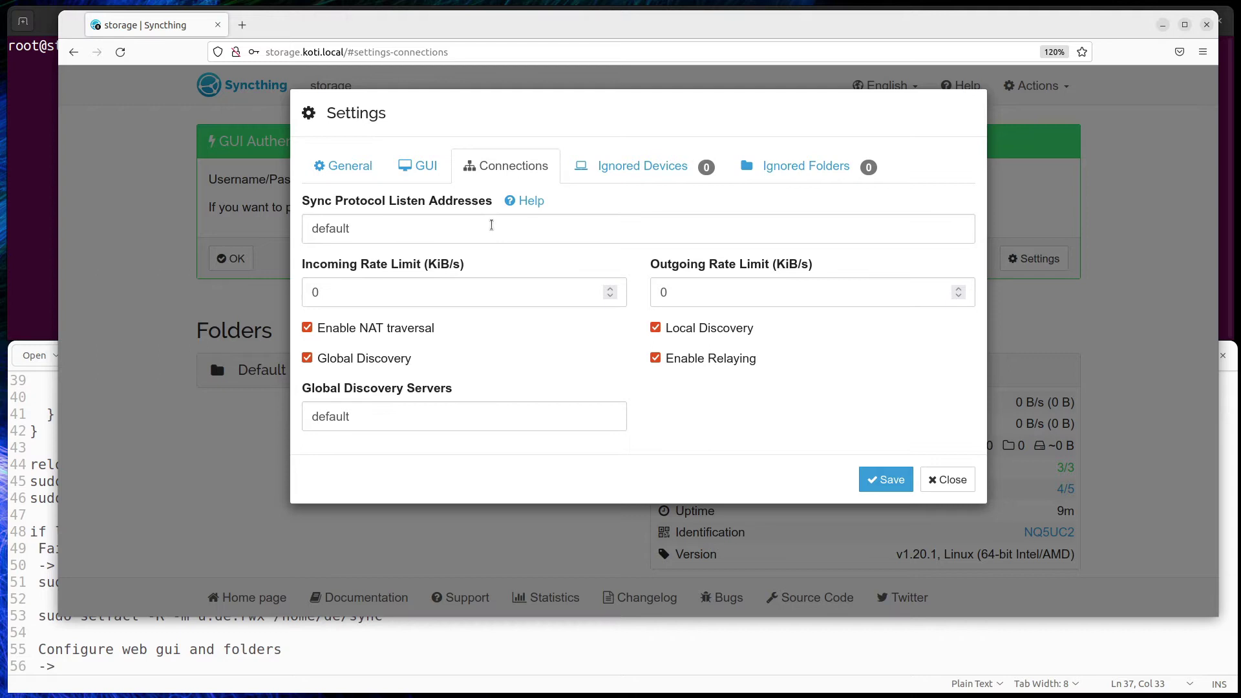
click(373, 330)
click(696, 363)
key(alt+Left)
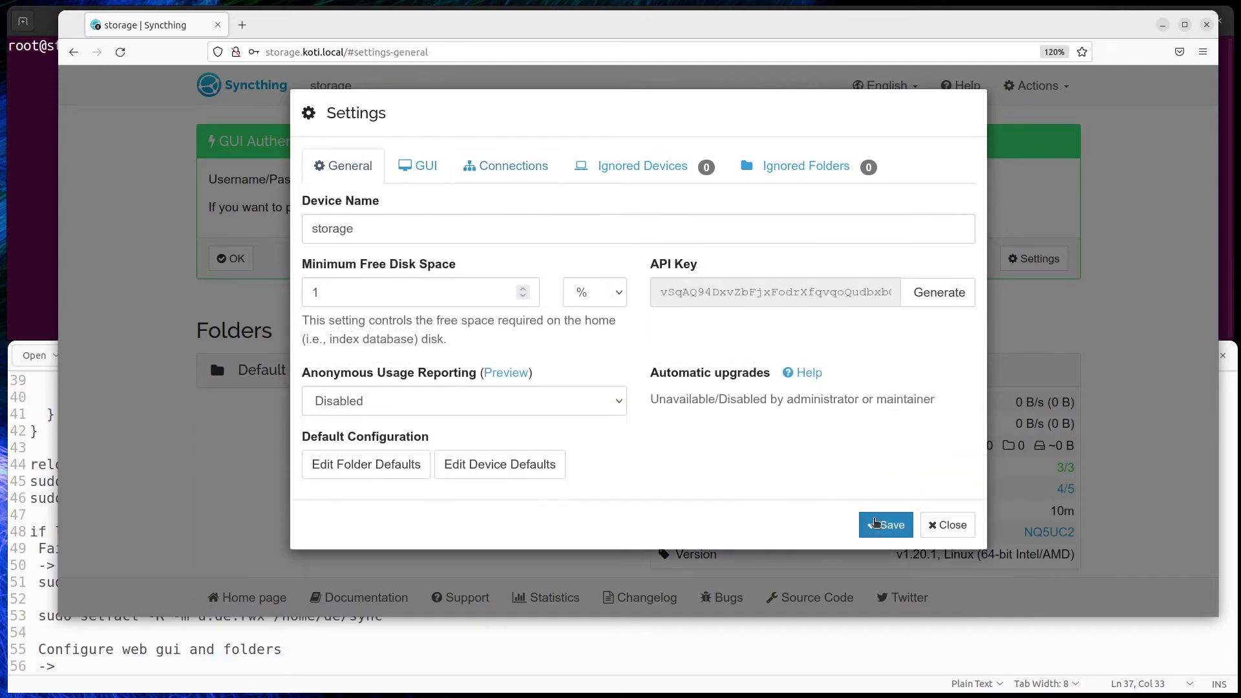
click(873, 525)
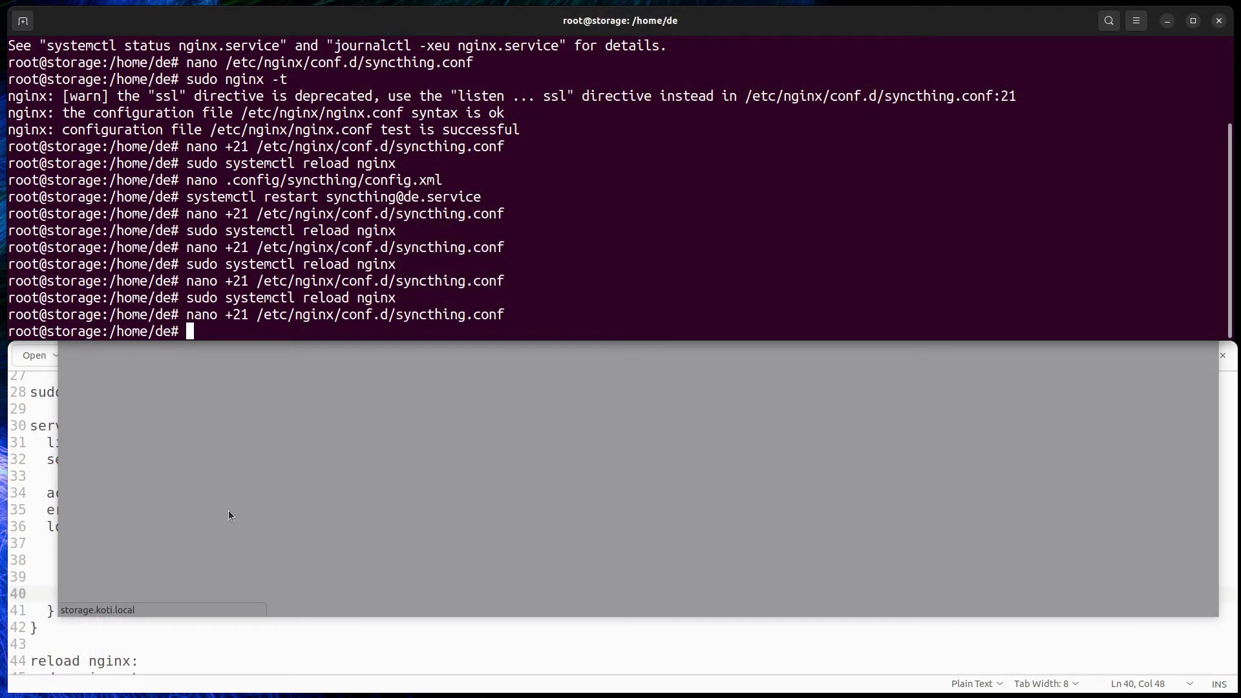
click(229, 515)
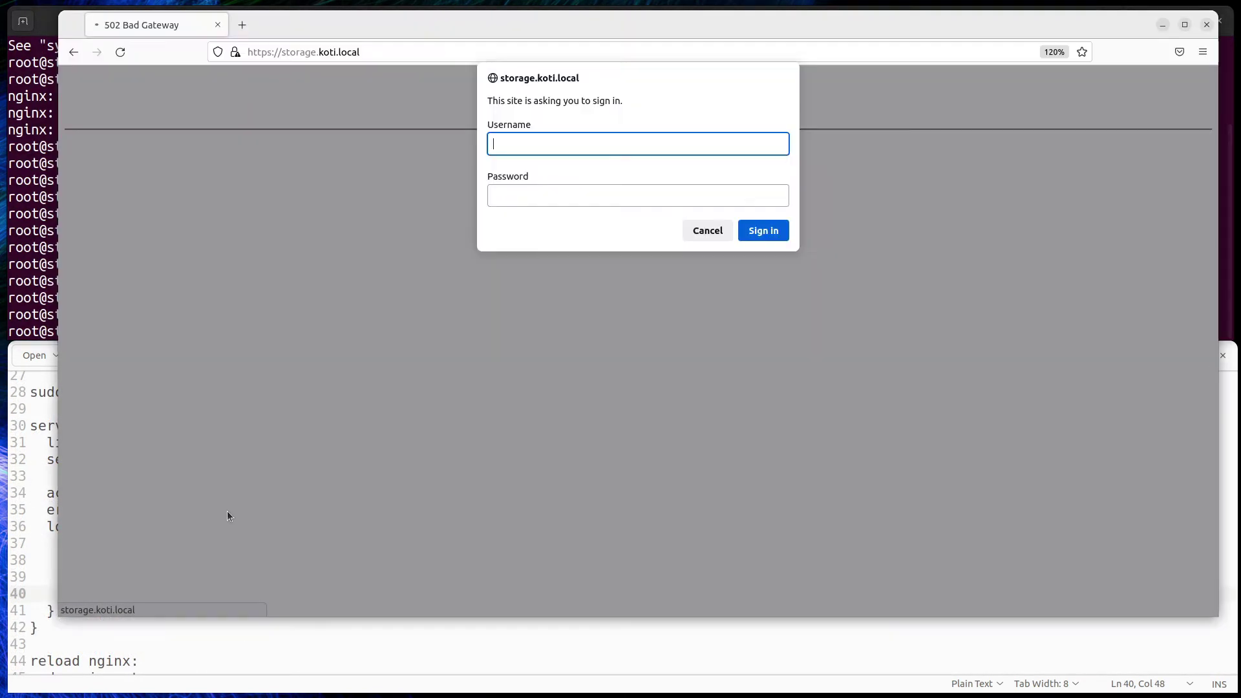
key(Tab)
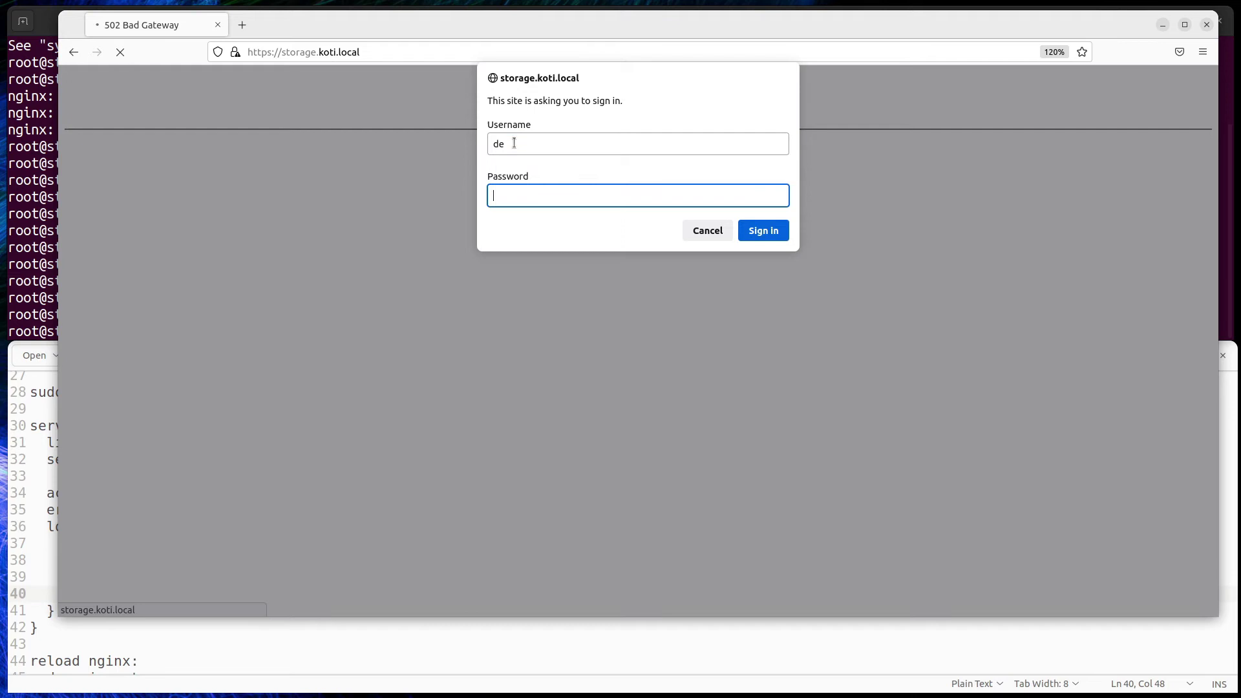
key(Return)
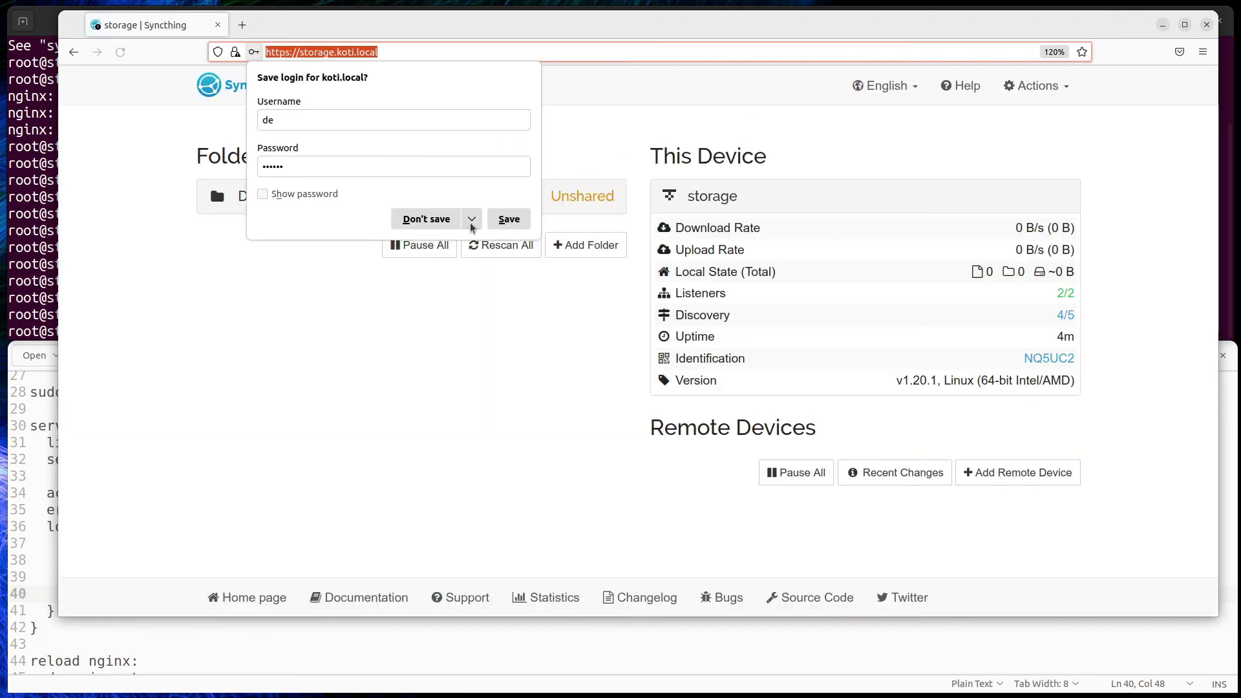
click(471, 217)
click(446, 243)
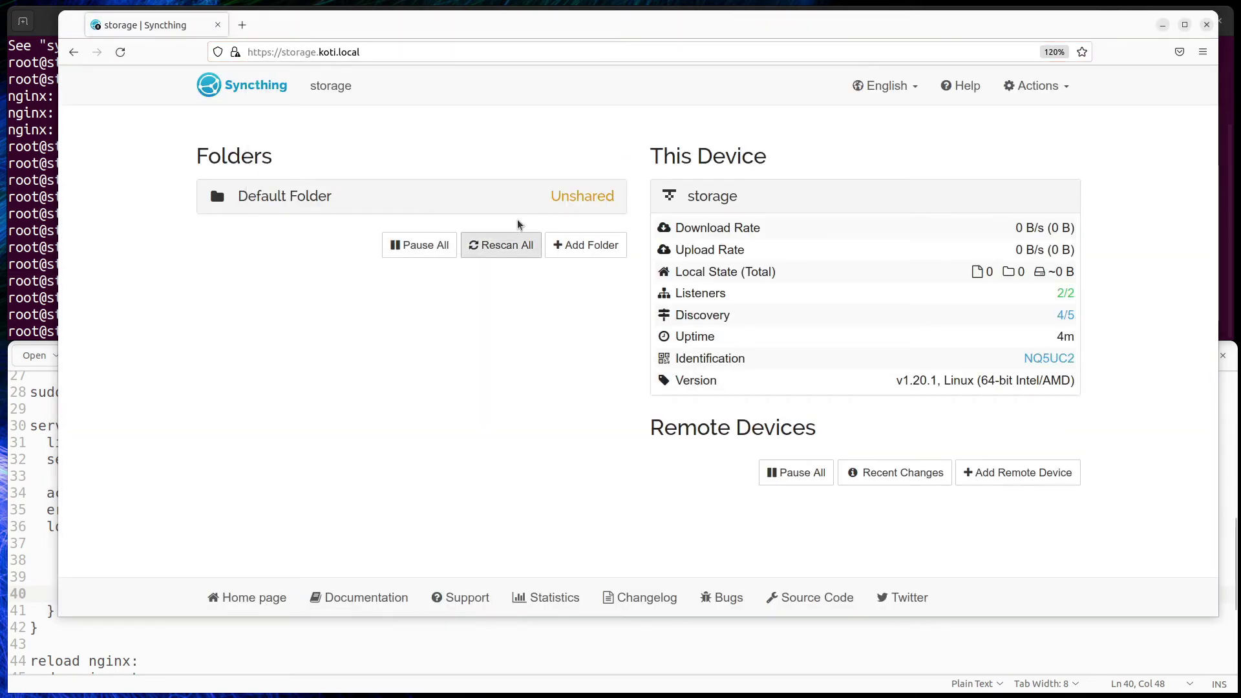
Add a new folder labelled sync with path /home/de/sync.
click(626, 250)
text(sync)
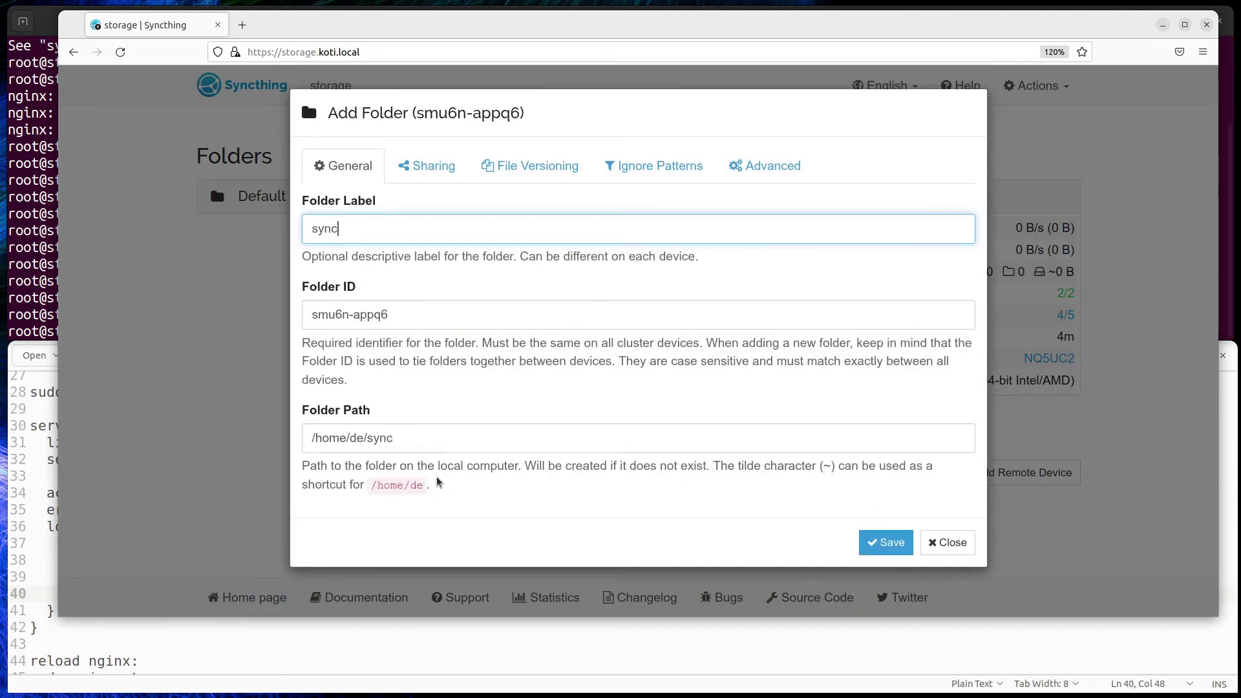
click(422, 445)
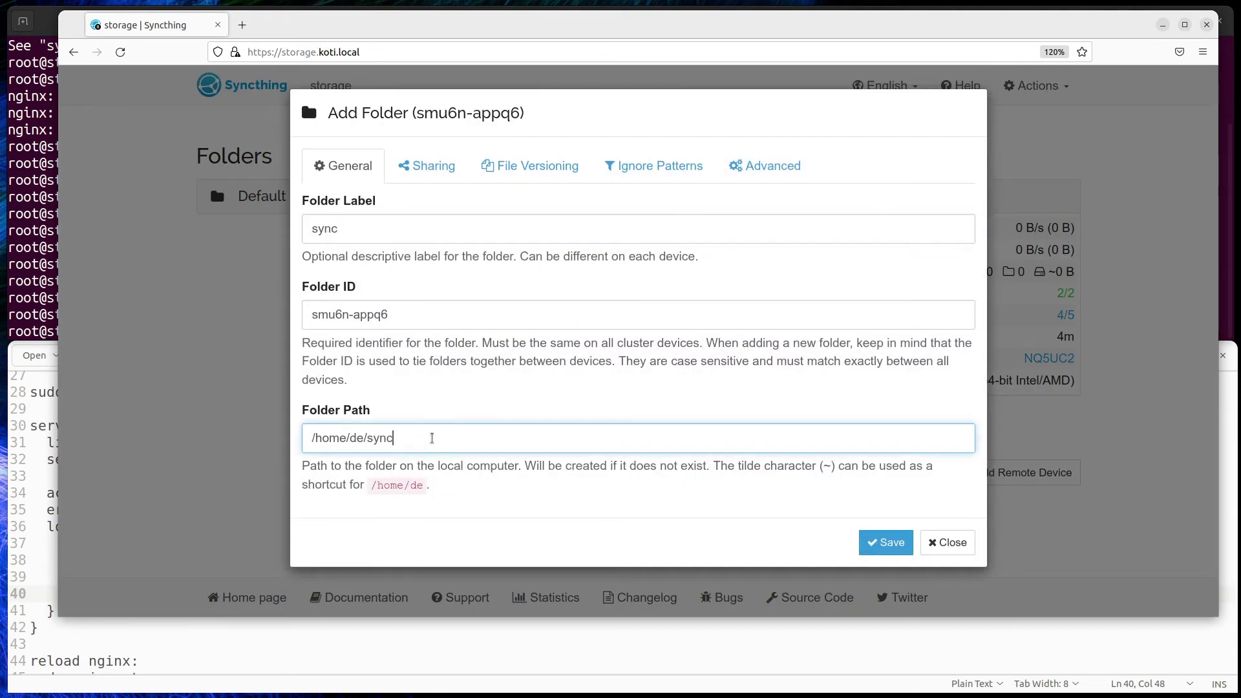
click(395, 438)
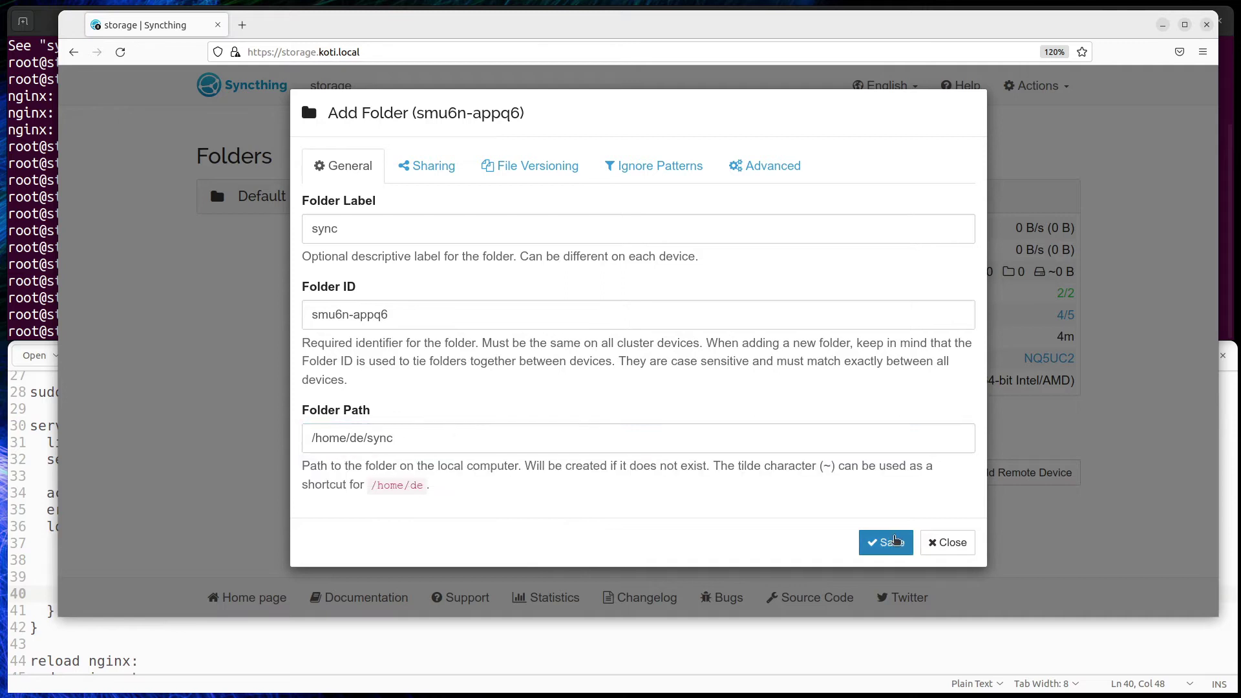
Set Trash Can file versioning on the sync folder and save it.
click(429, 165)
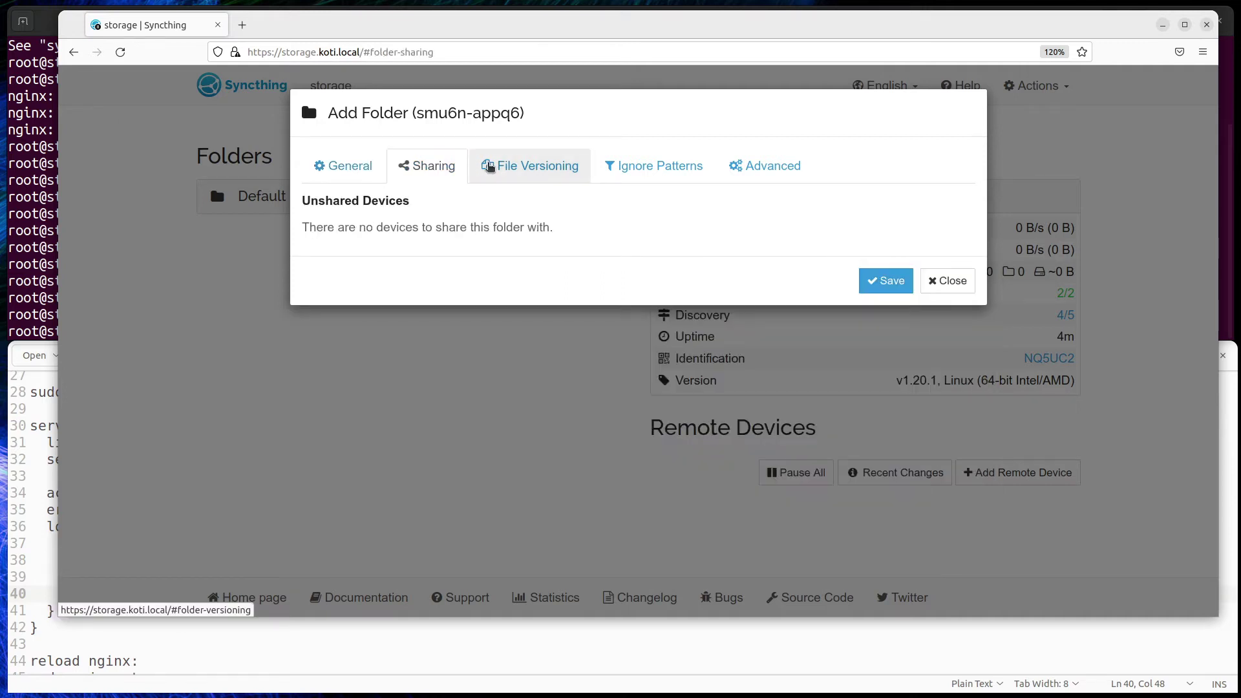
click(491, 166)
click(633, 224)
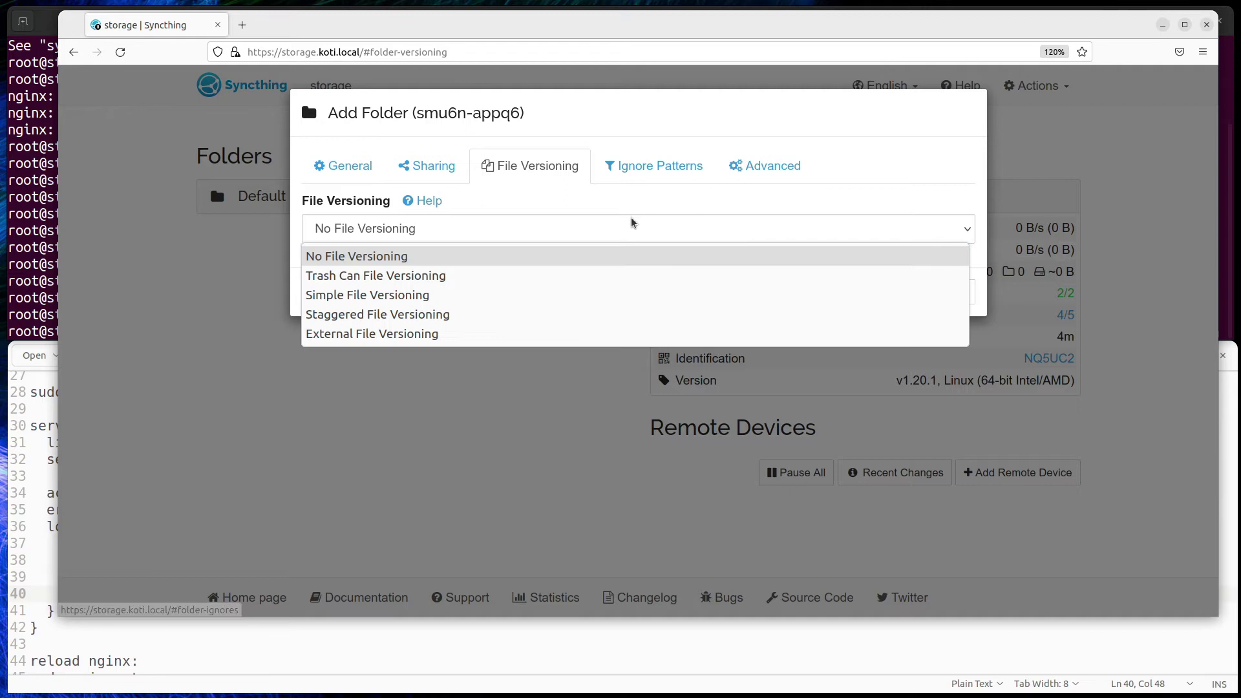
click(568, 277)
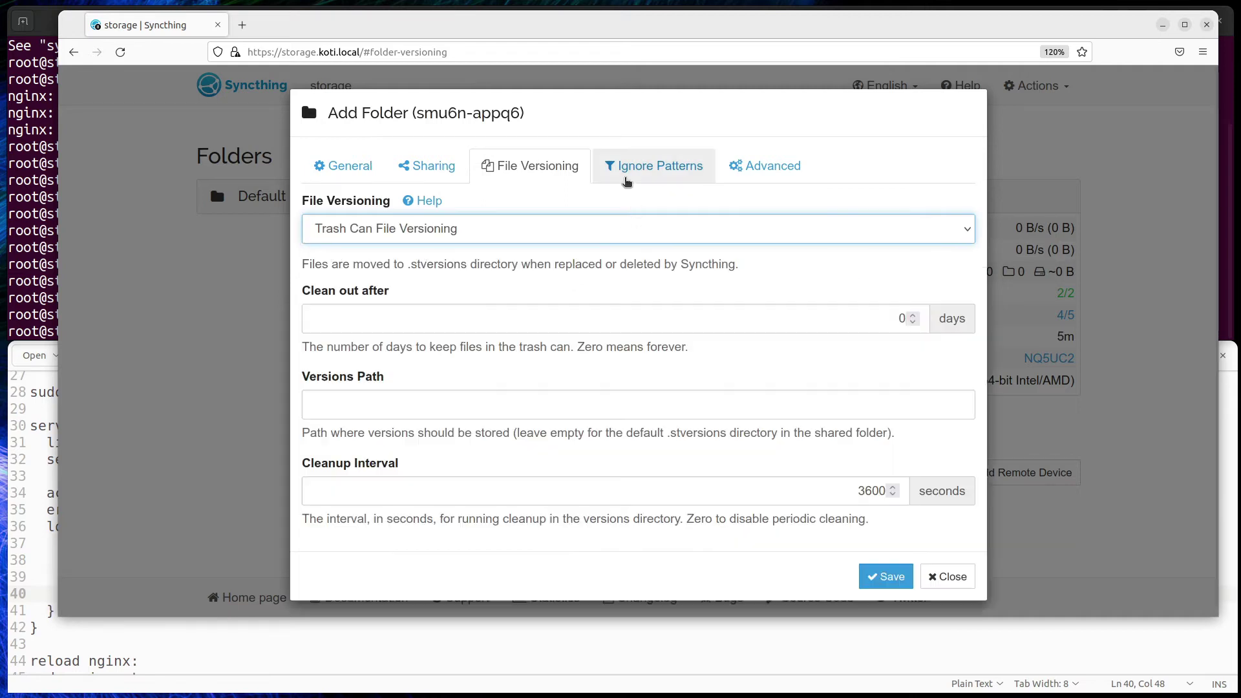
click(561, 309)
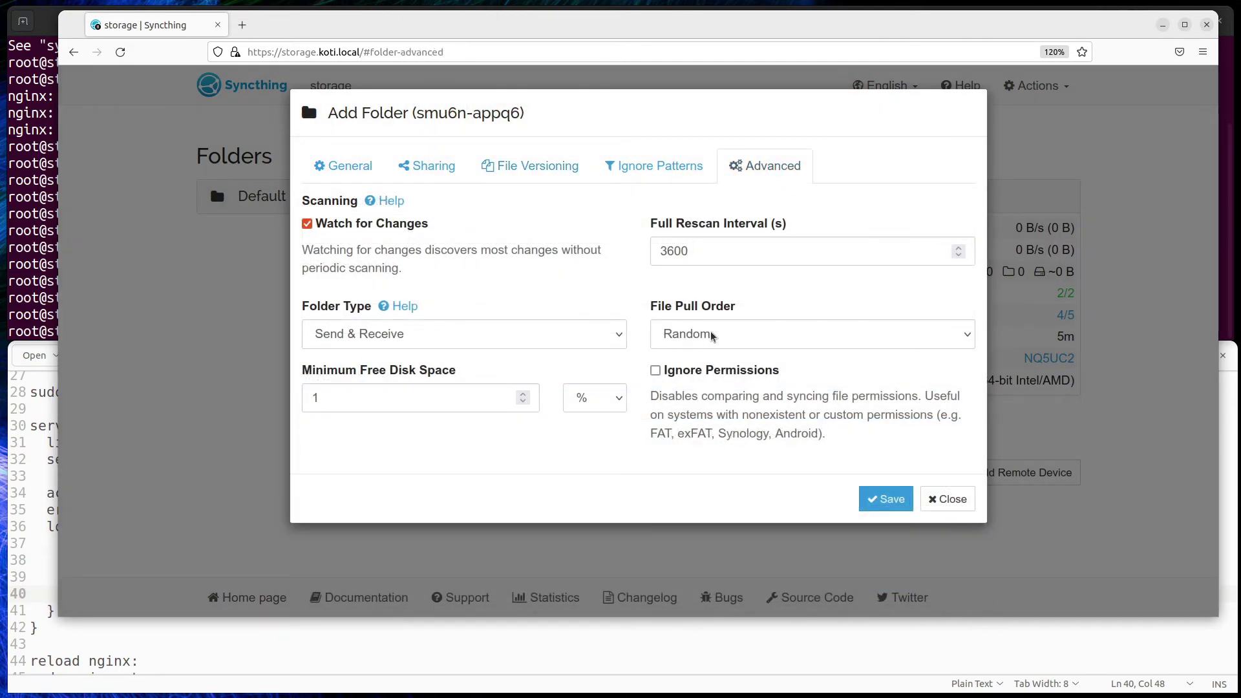
click(554, 342)
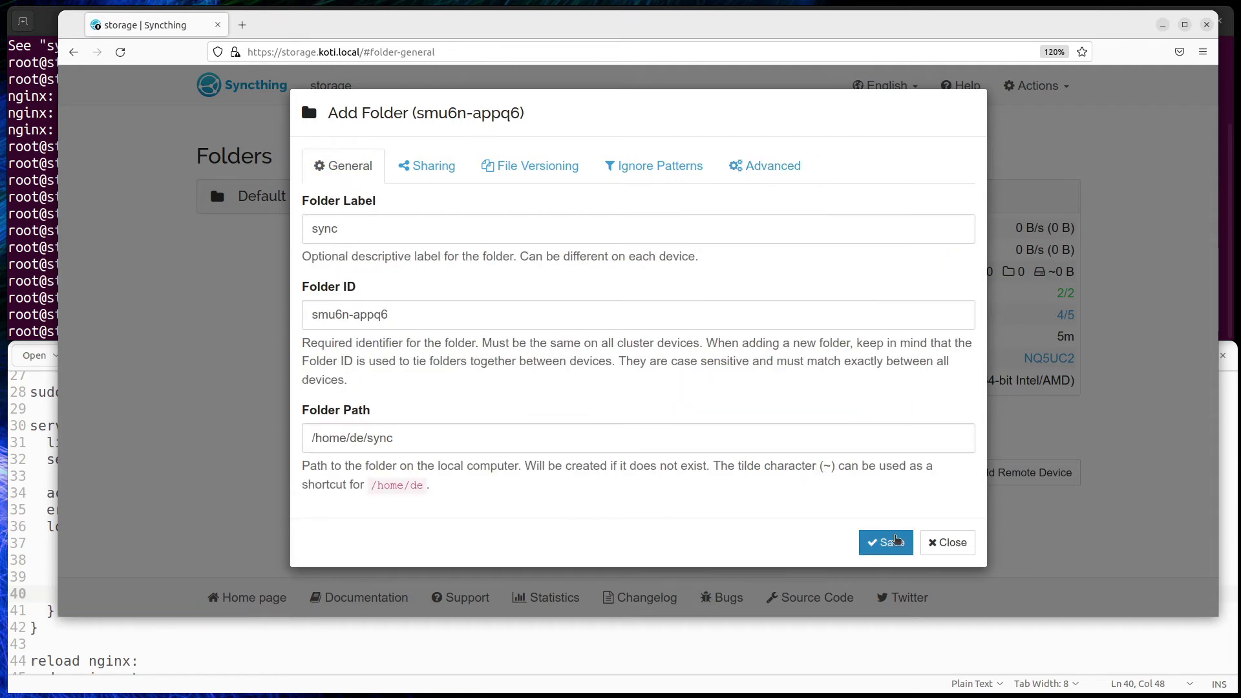
click(897, 540)
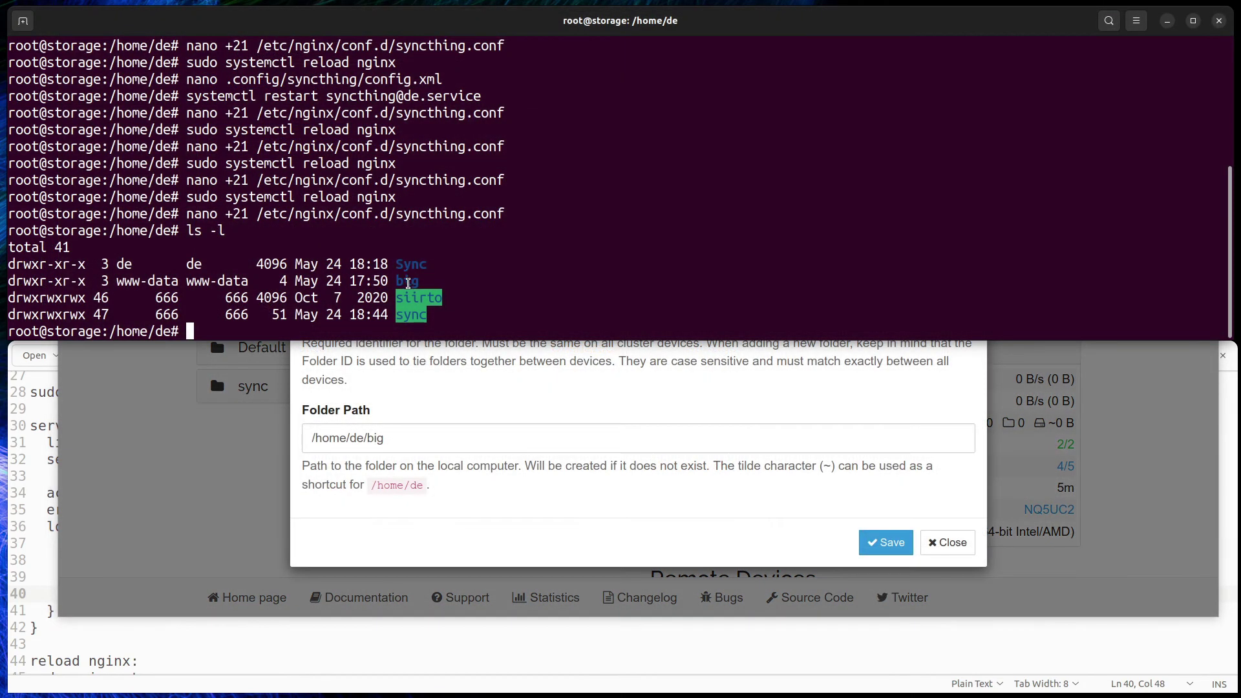
Recursively change ownership of the sync folder to user de with chown.
drag(430, 311, 397, 316)
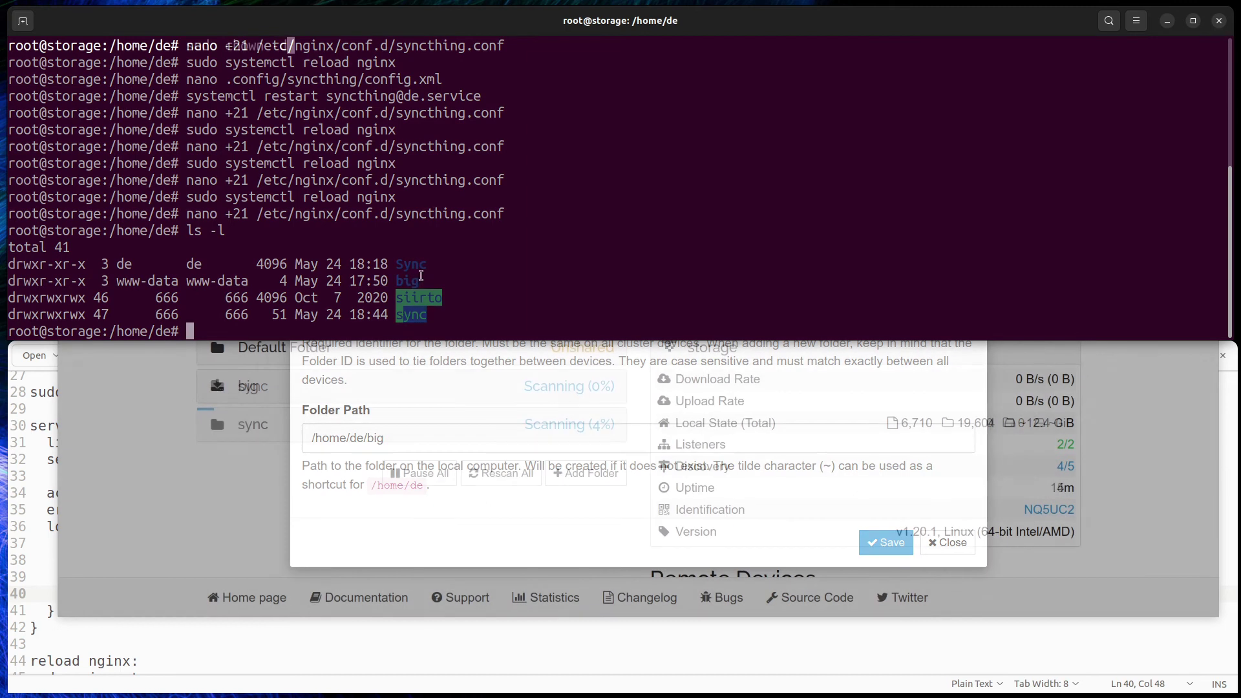
text(de: -R sync/)
key(Return)
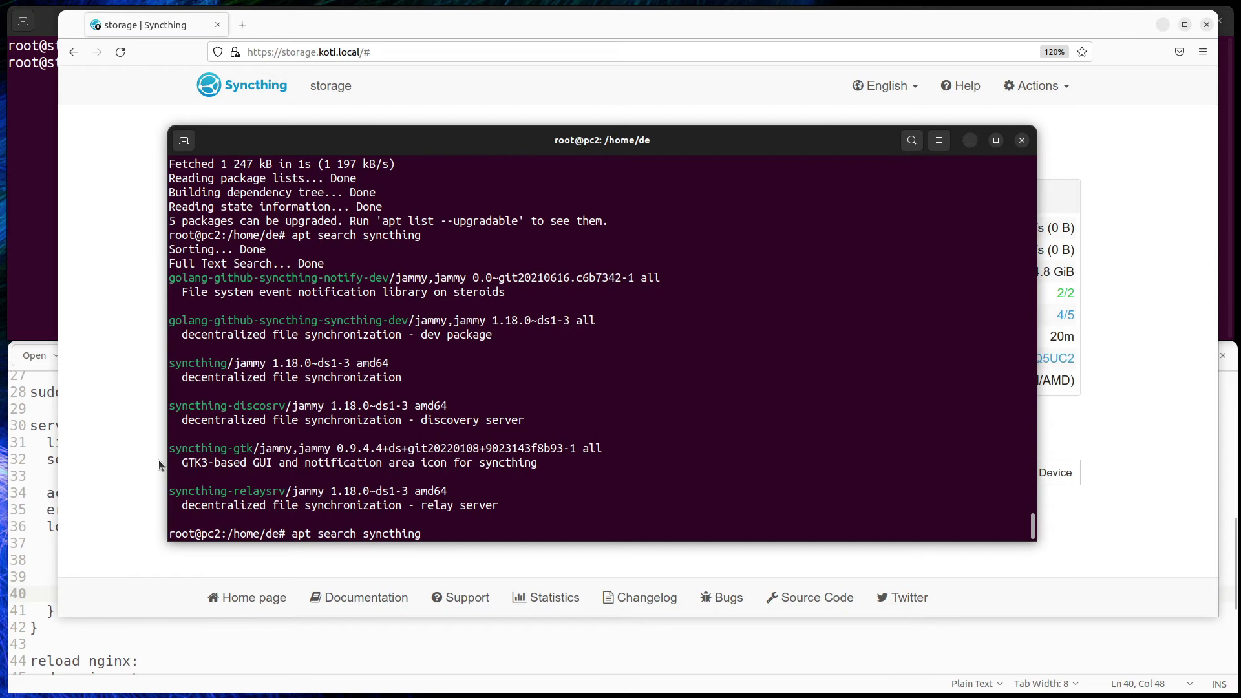
Complete the Syncthing-GTK first-run wizard and decline anonymous usage reporting.
drag(176, 446, 437, 463)
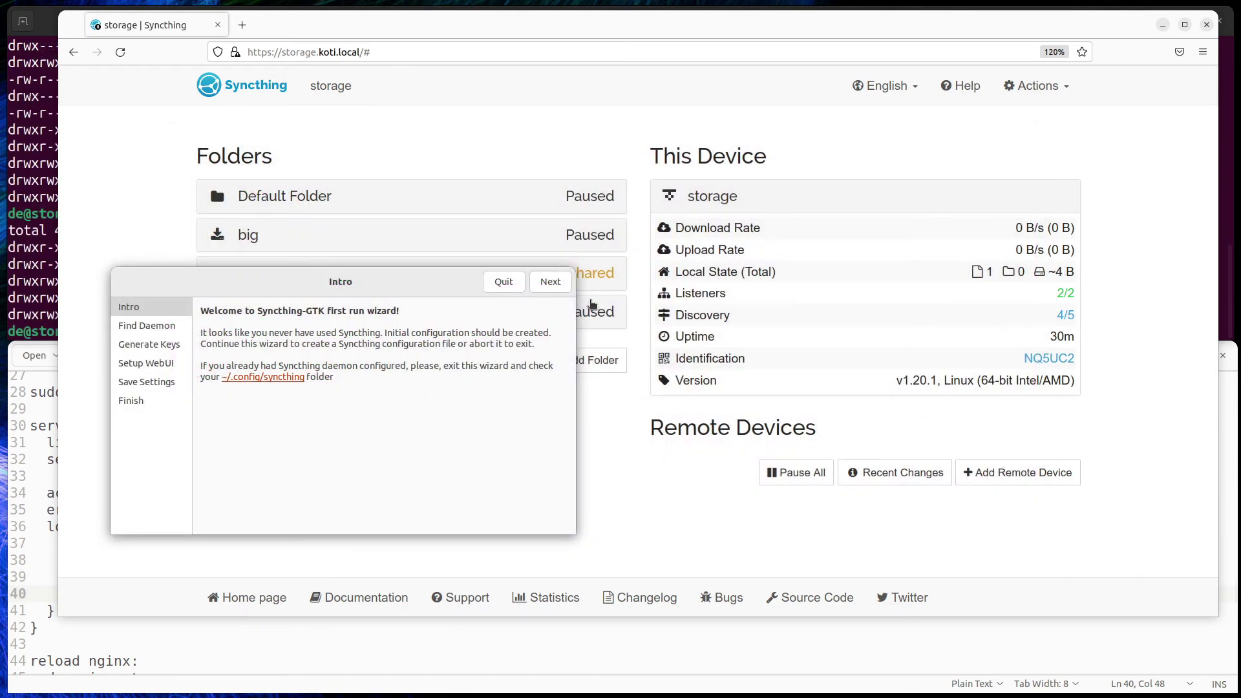
click(550, 283)
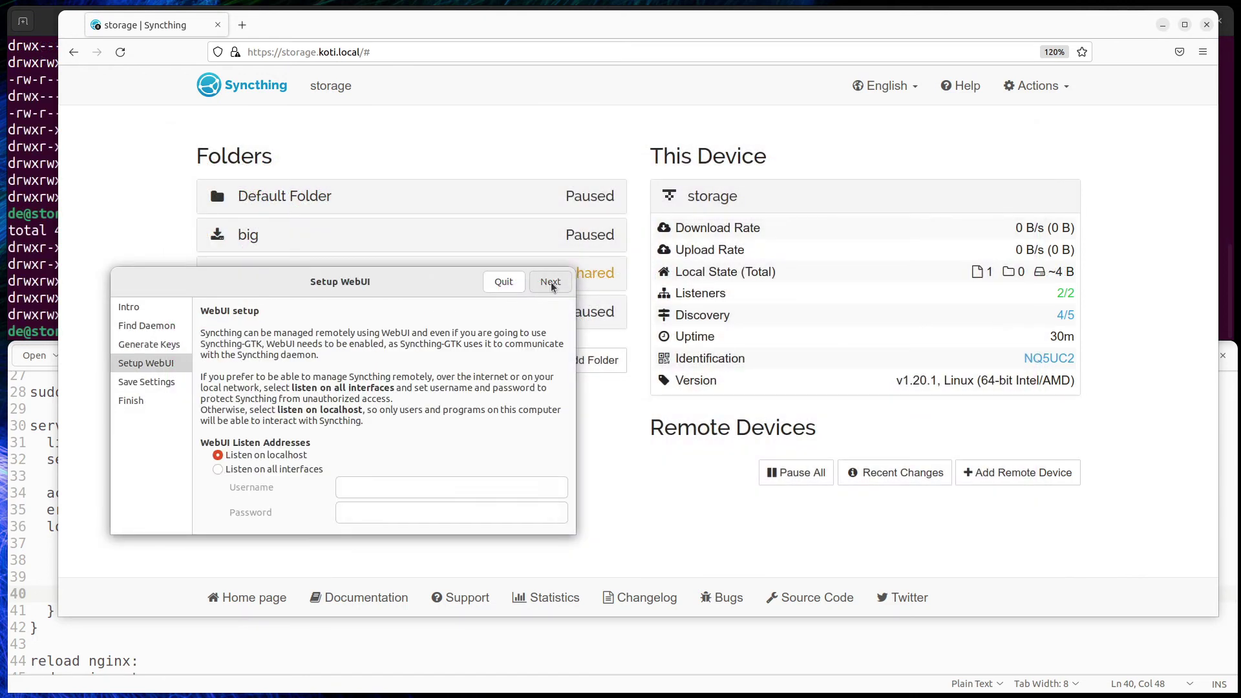
click(551, 284)
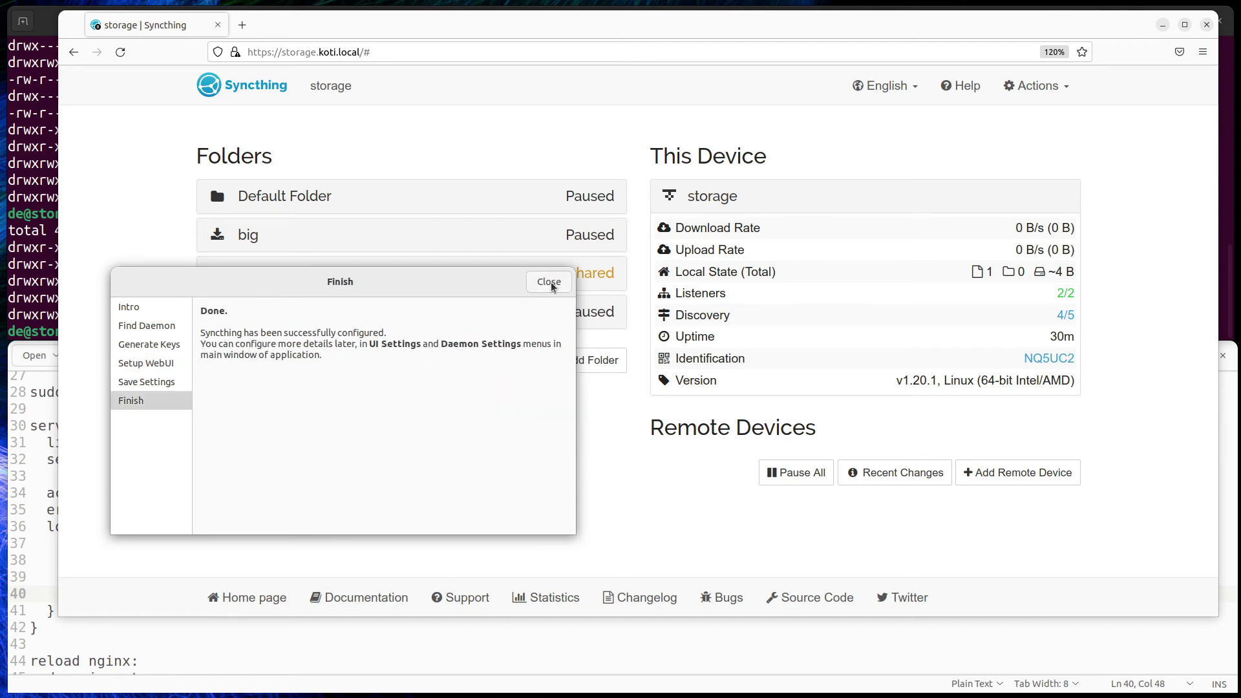
click(549, 283)
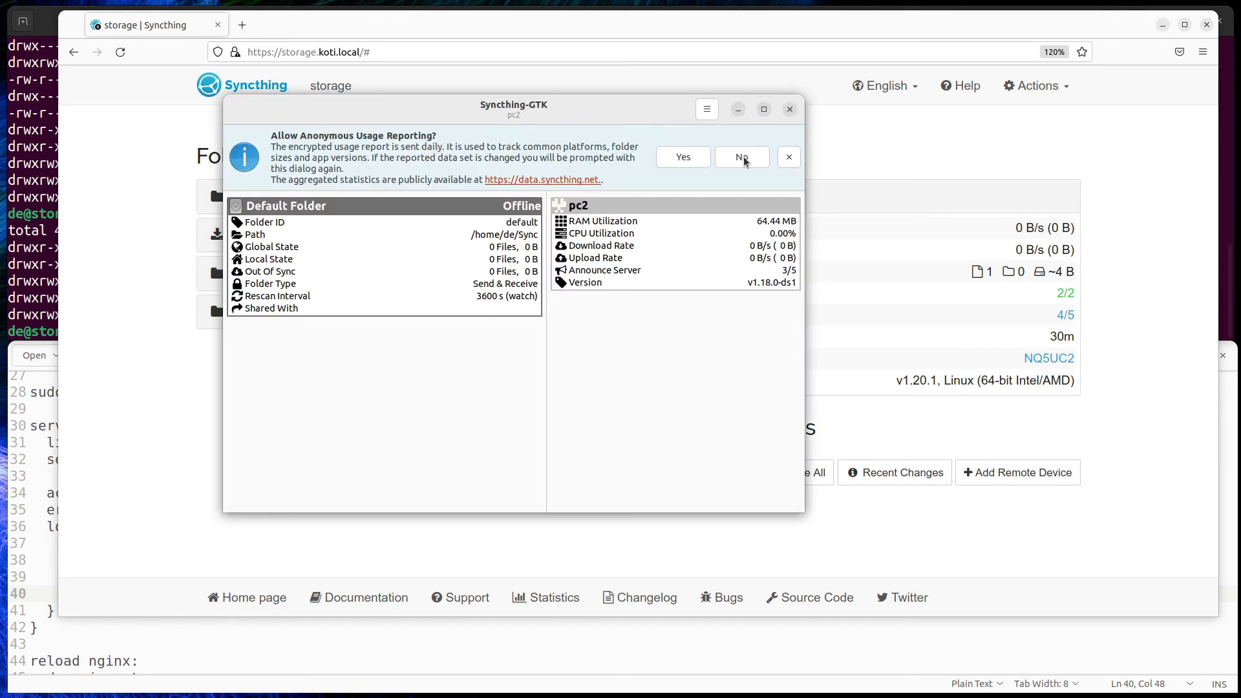
click(743, 158)
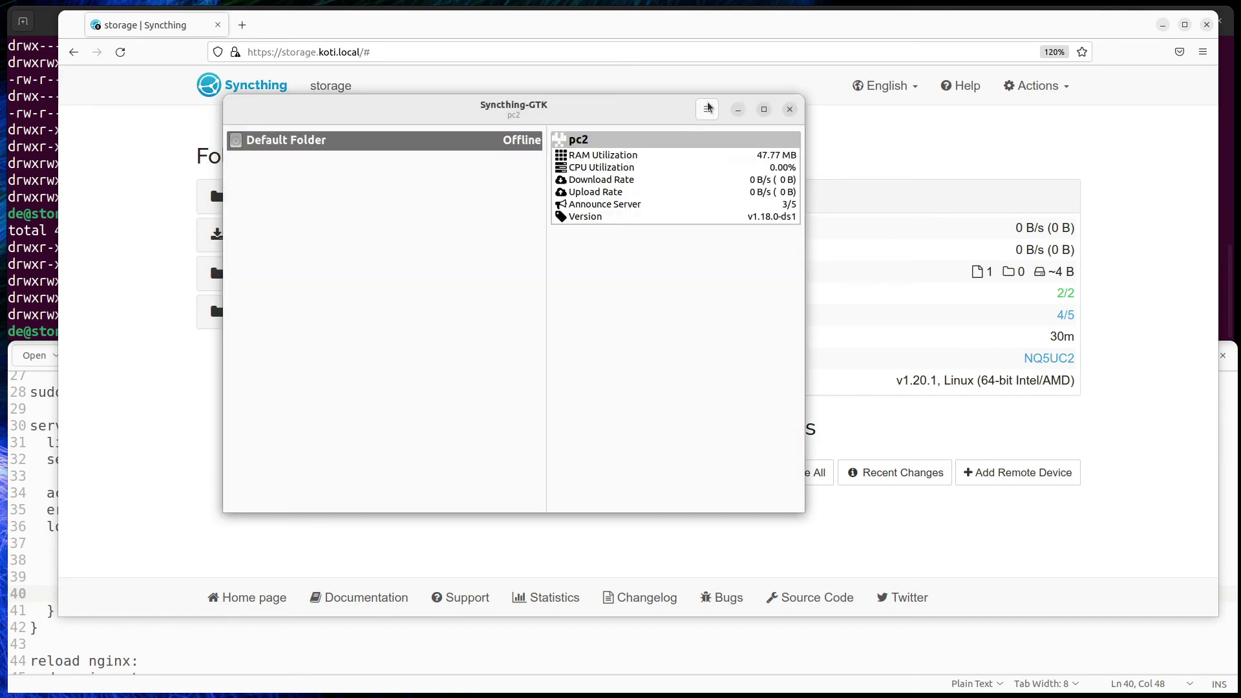
Restart the Syncthing daemon and open pc2's web interface from the app menu.
click(710, 108)
click(728, 204)
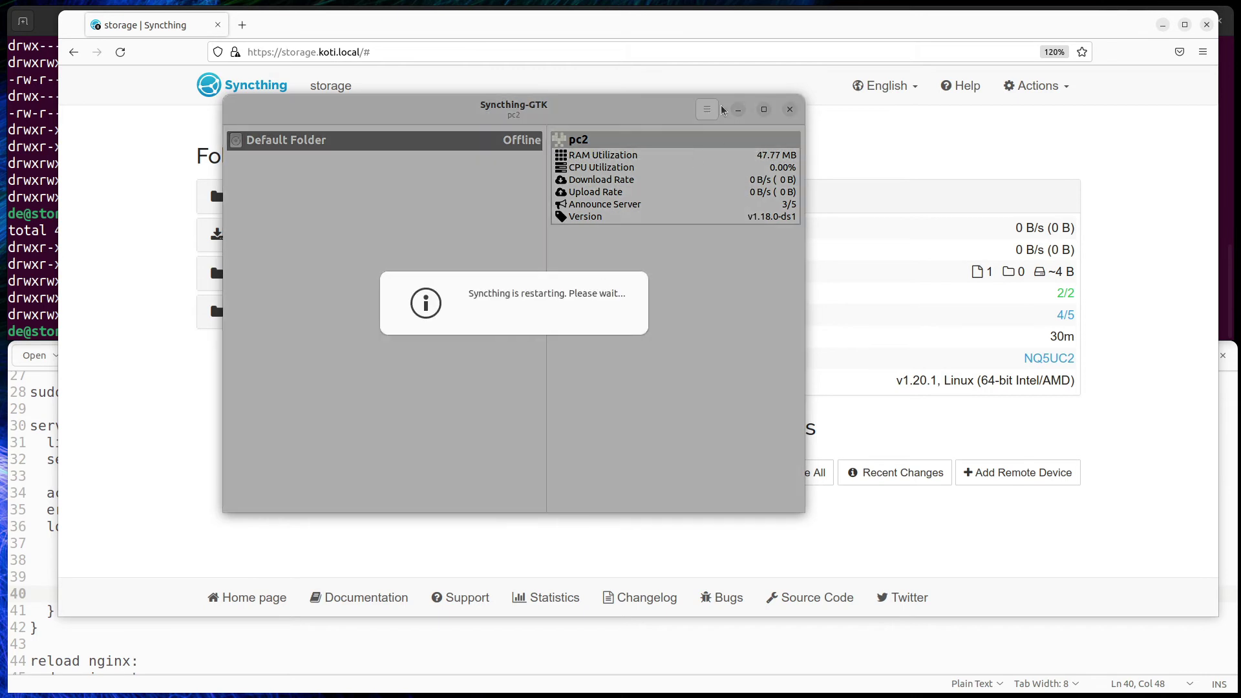
click(705, 112)
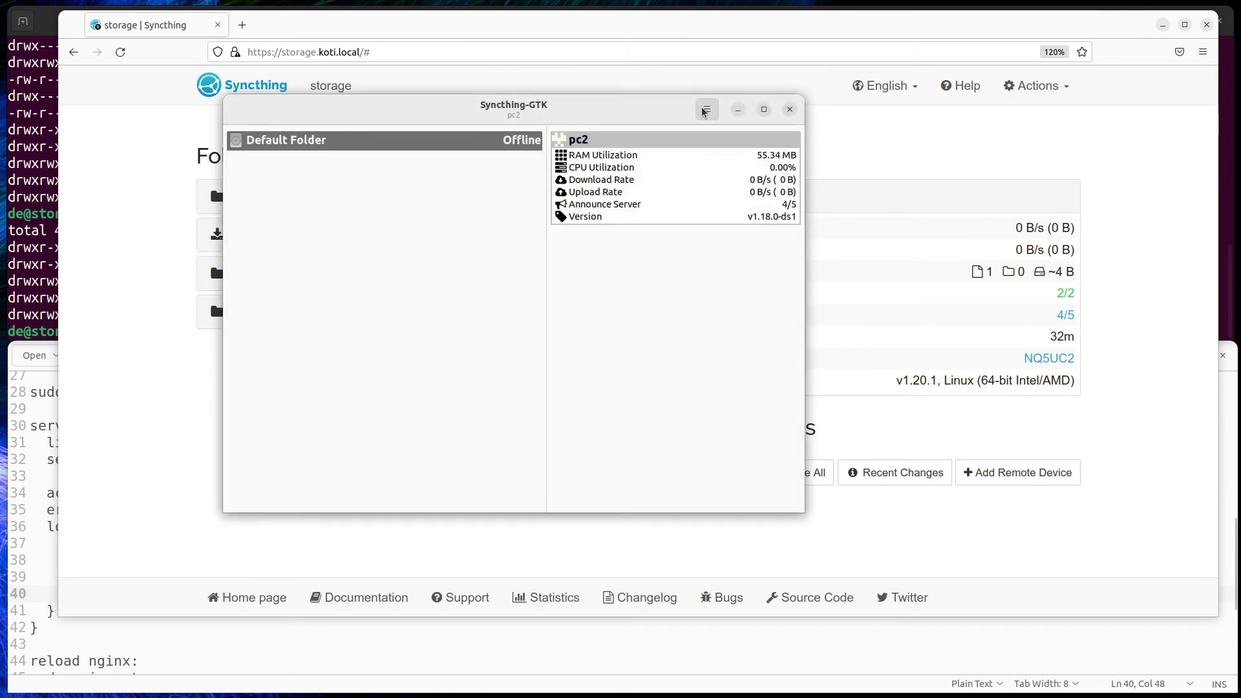
click(709, 148)
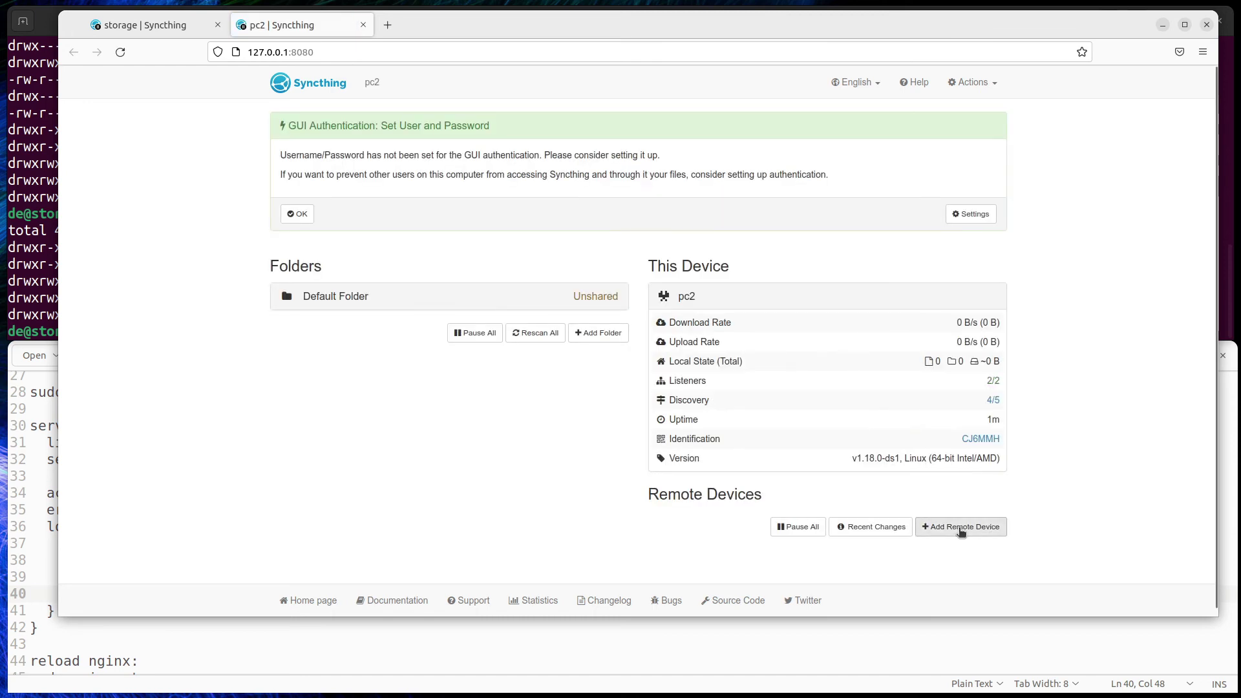
Add the storage server to pc2 as a remote device using its copied device ID.
click(962, 532)
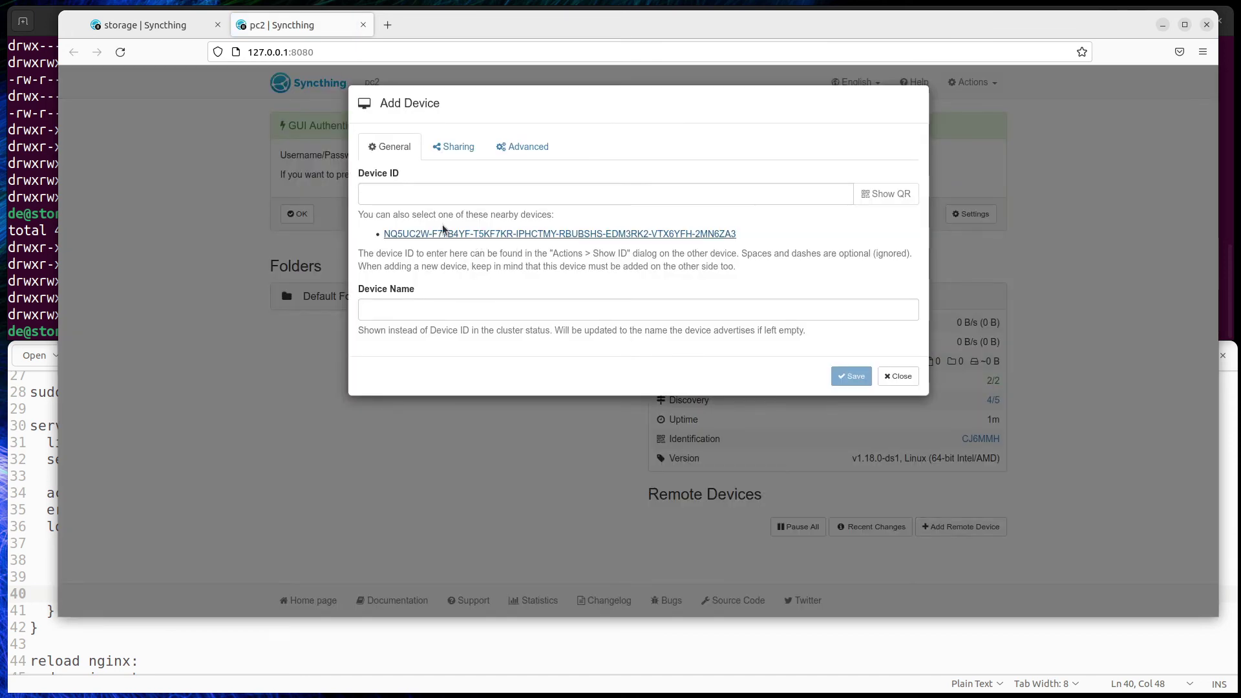
click(136, 25)
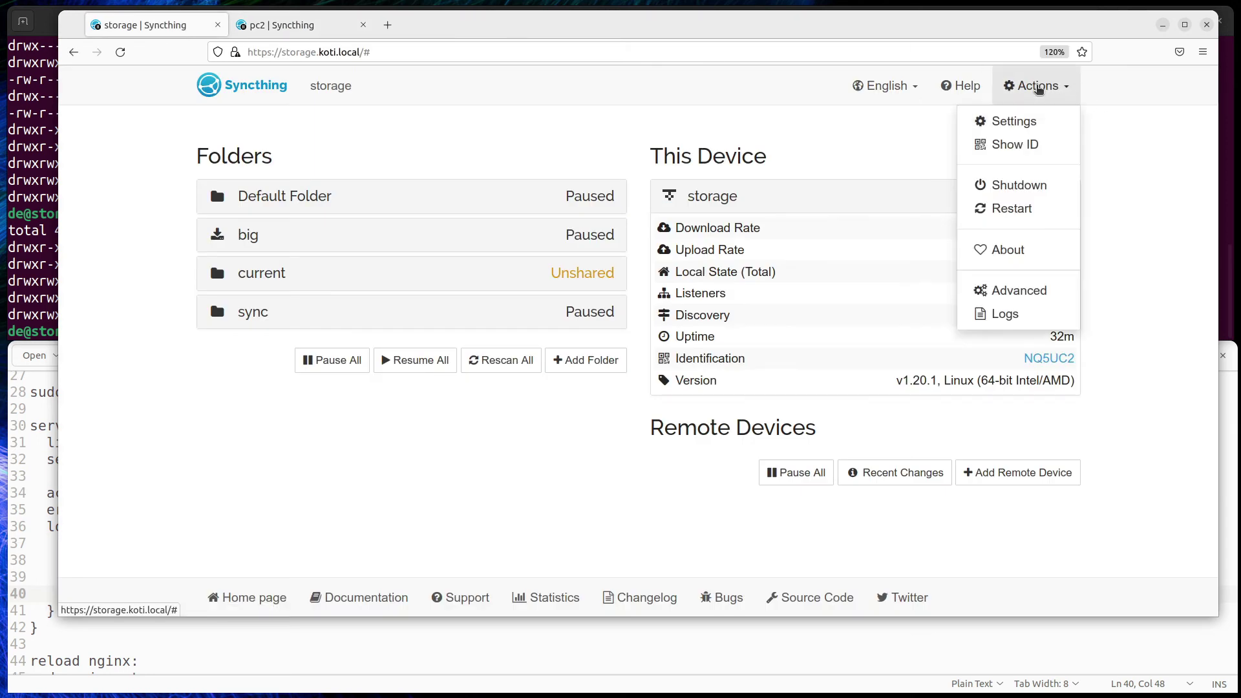
click(1055, 145)
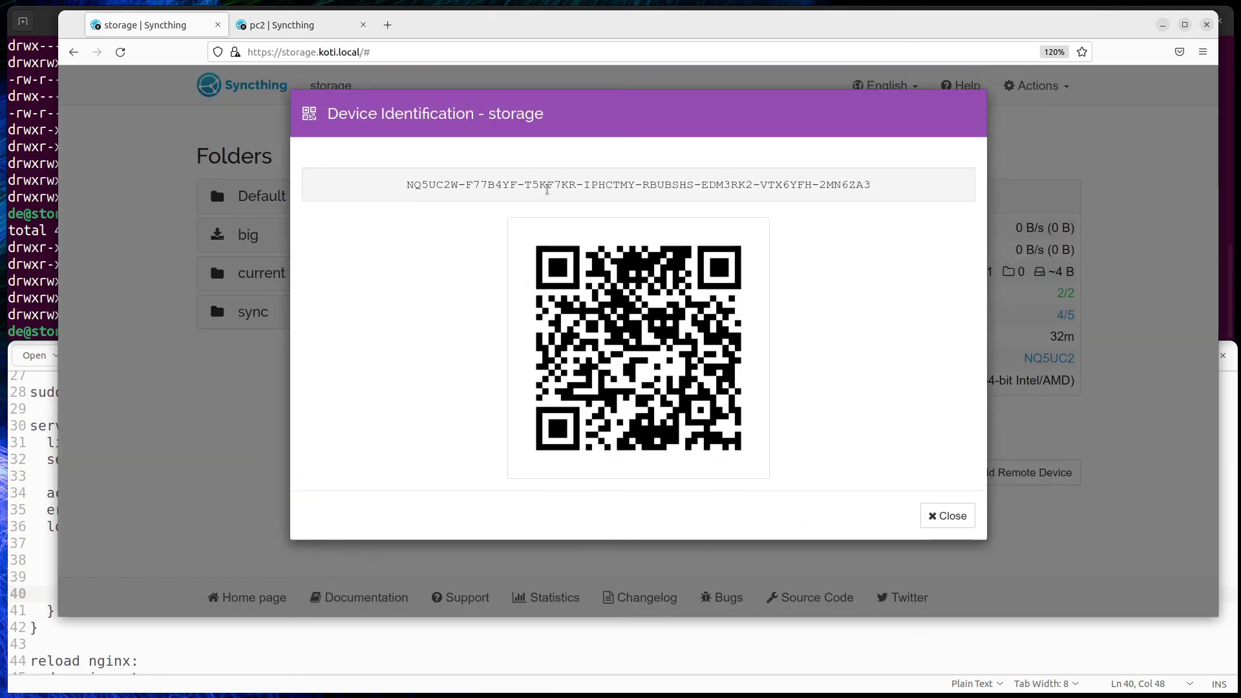
triple_click(547, 189)
key(ctrl+c)
click(241, 30)
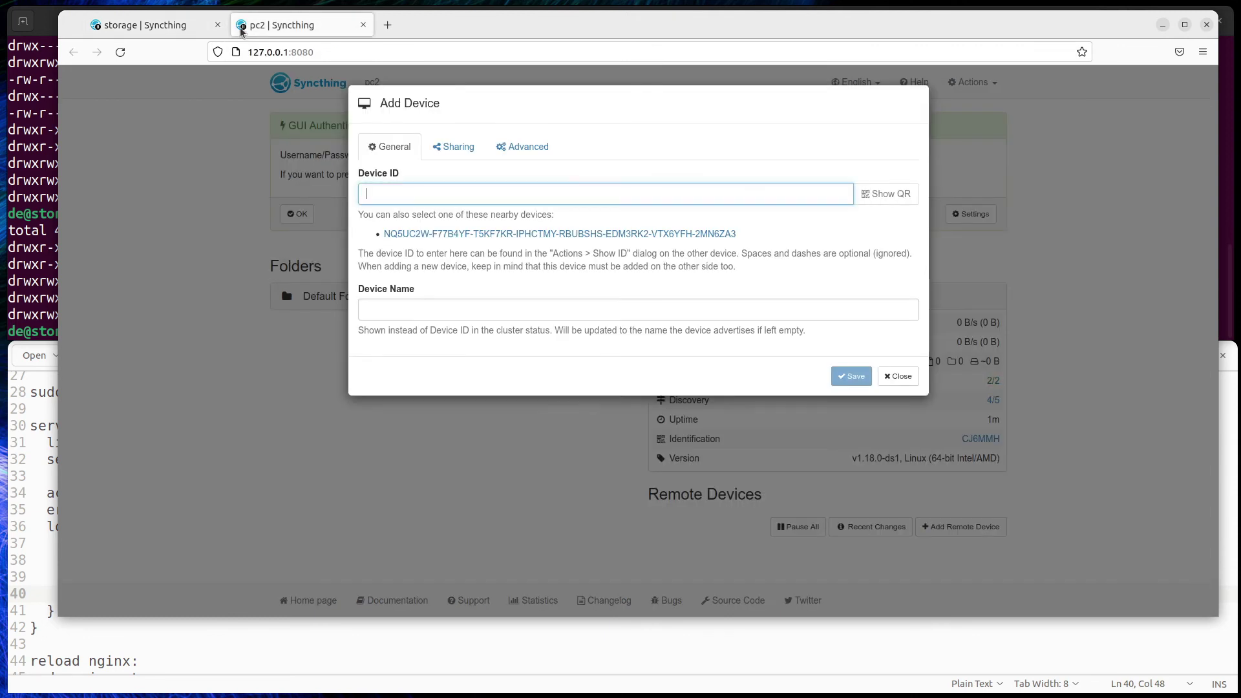
key(ctrl+v)
click(607, 308)
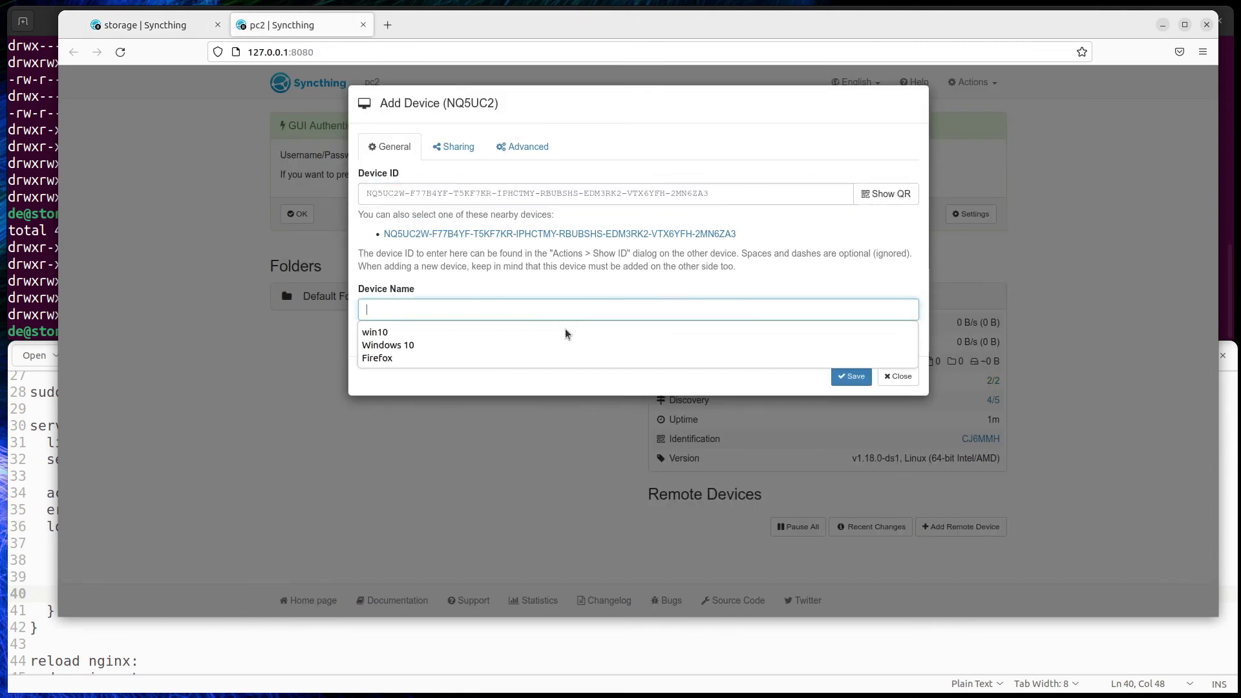
text(storage)
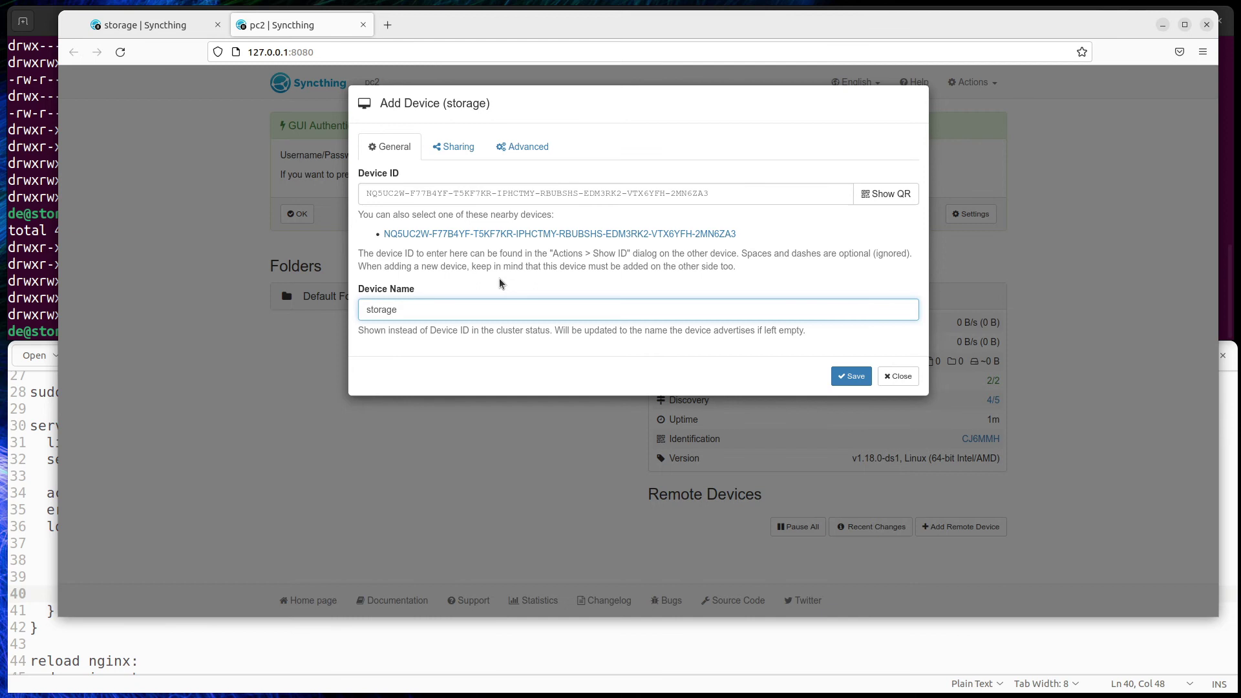
click(524, 147)
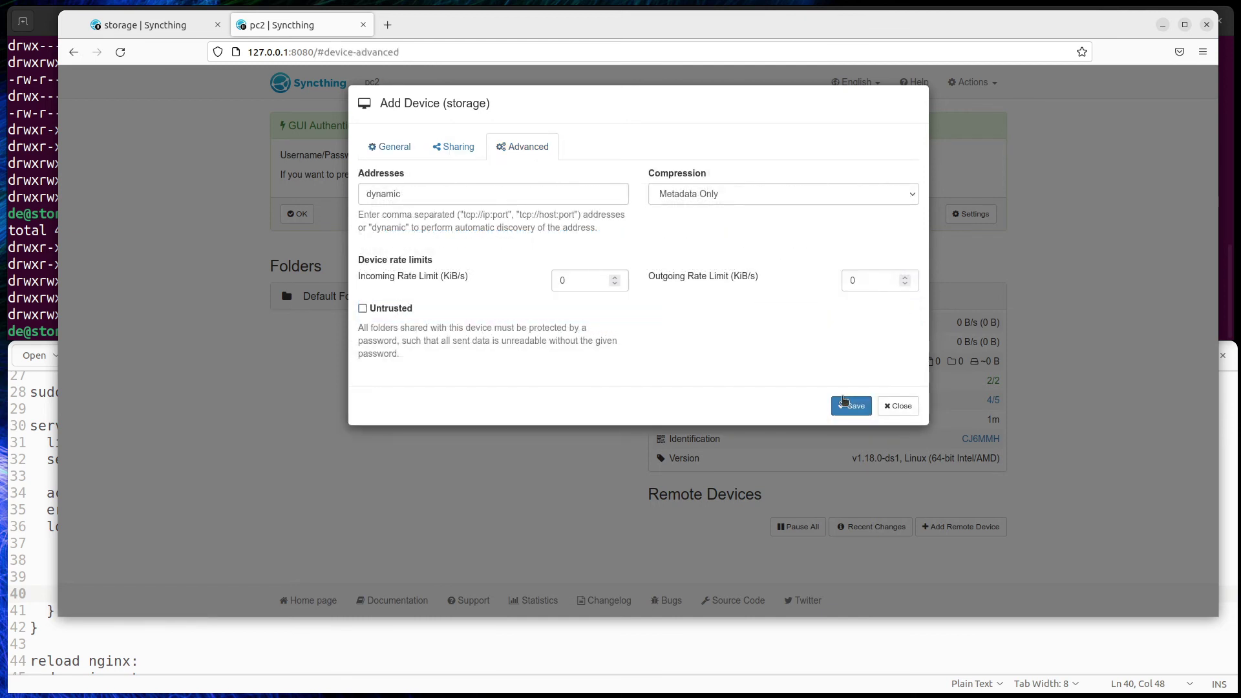
click(844, 405)
On storage, accept pc2's connection request and share the 'current' folder with it.
click(169, 37)
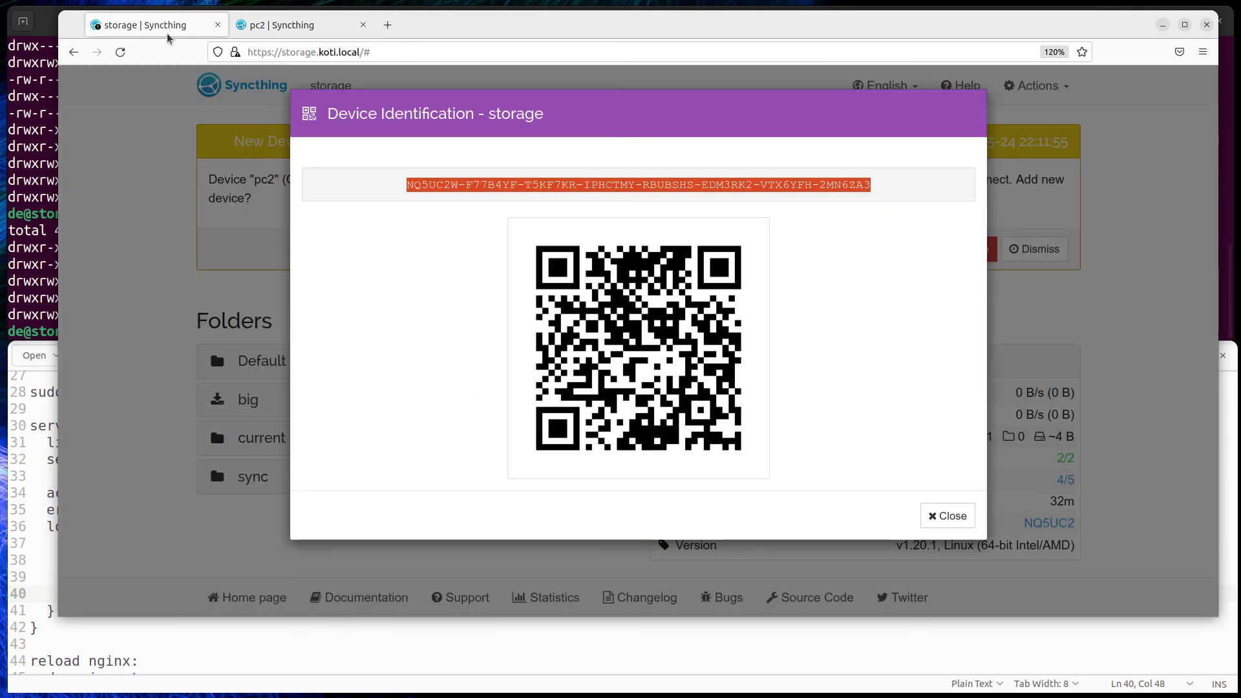
click(948, 517)
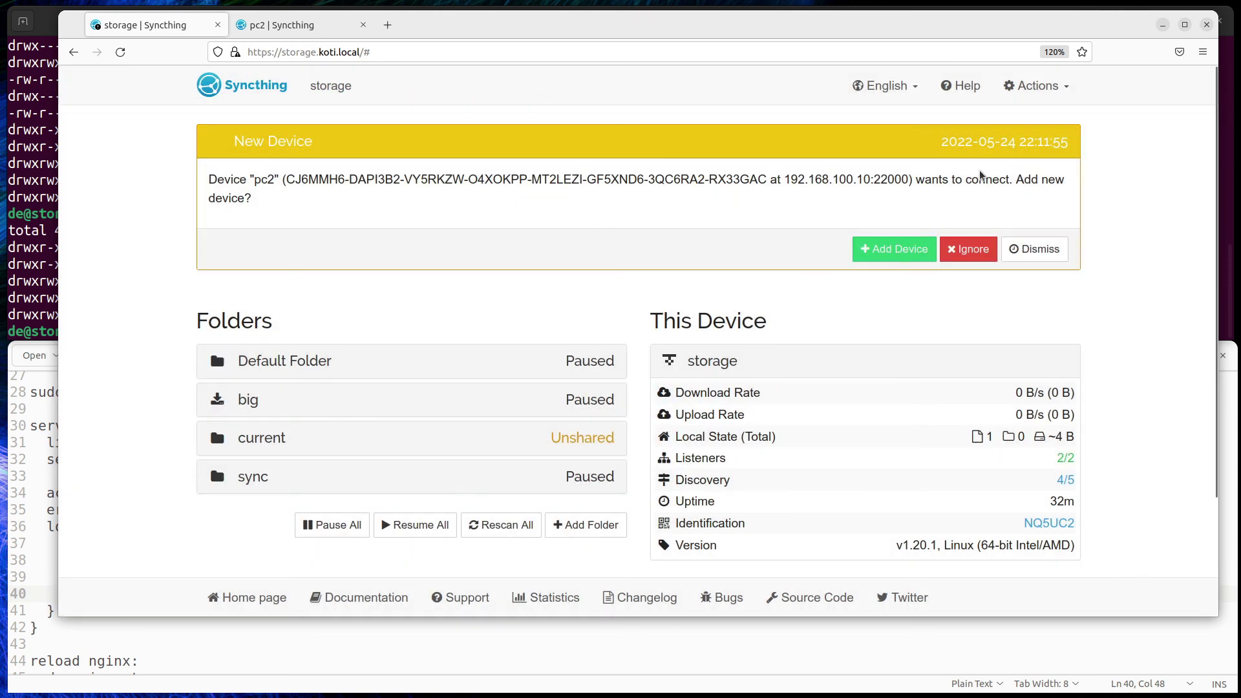
click(893, 249)
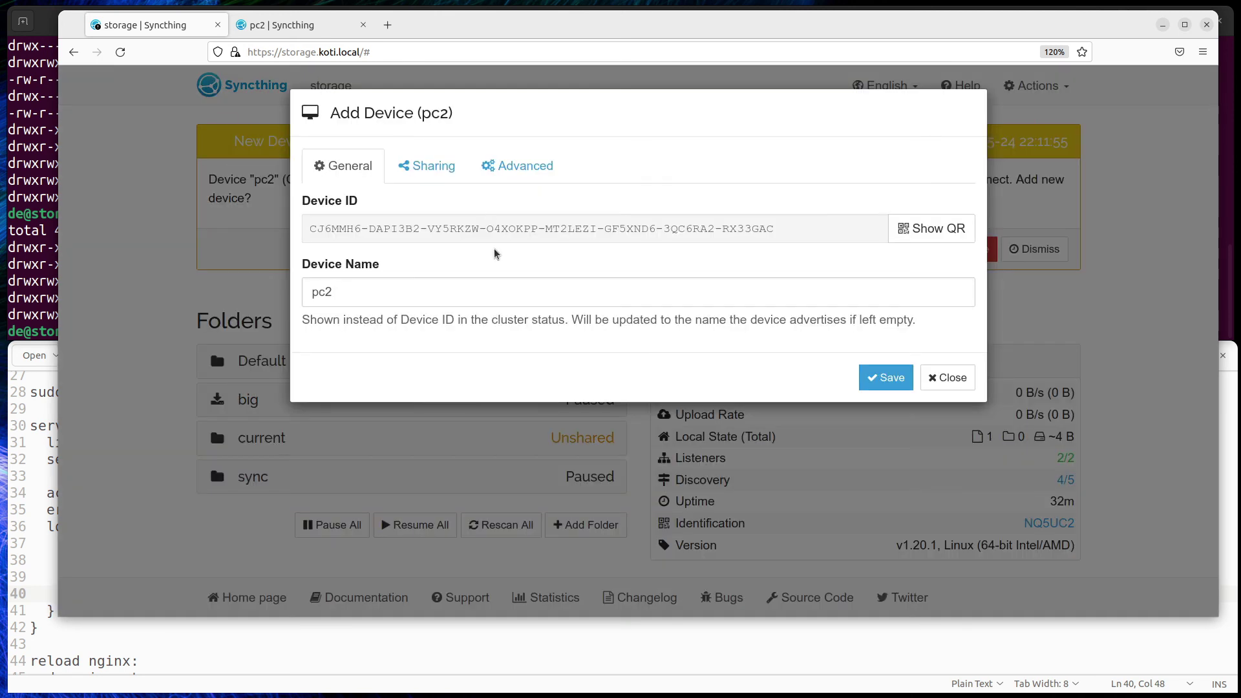
click(430, 167)
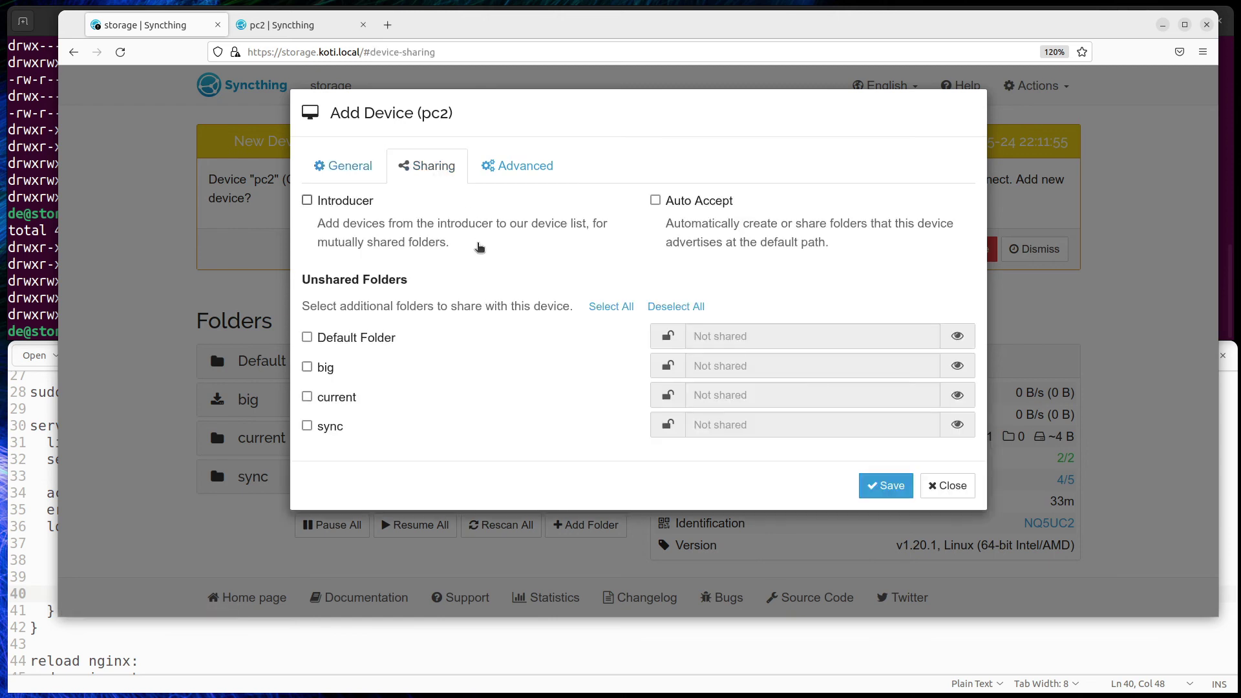
click(308, 397)
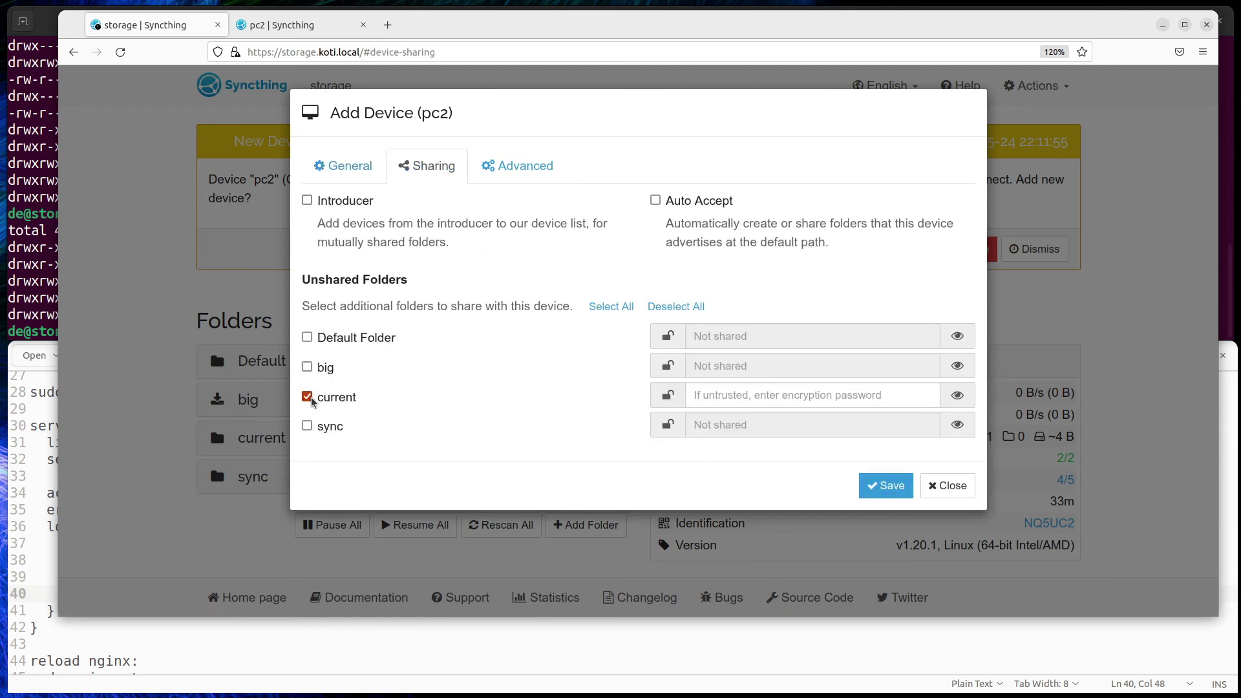
click(893, 489)
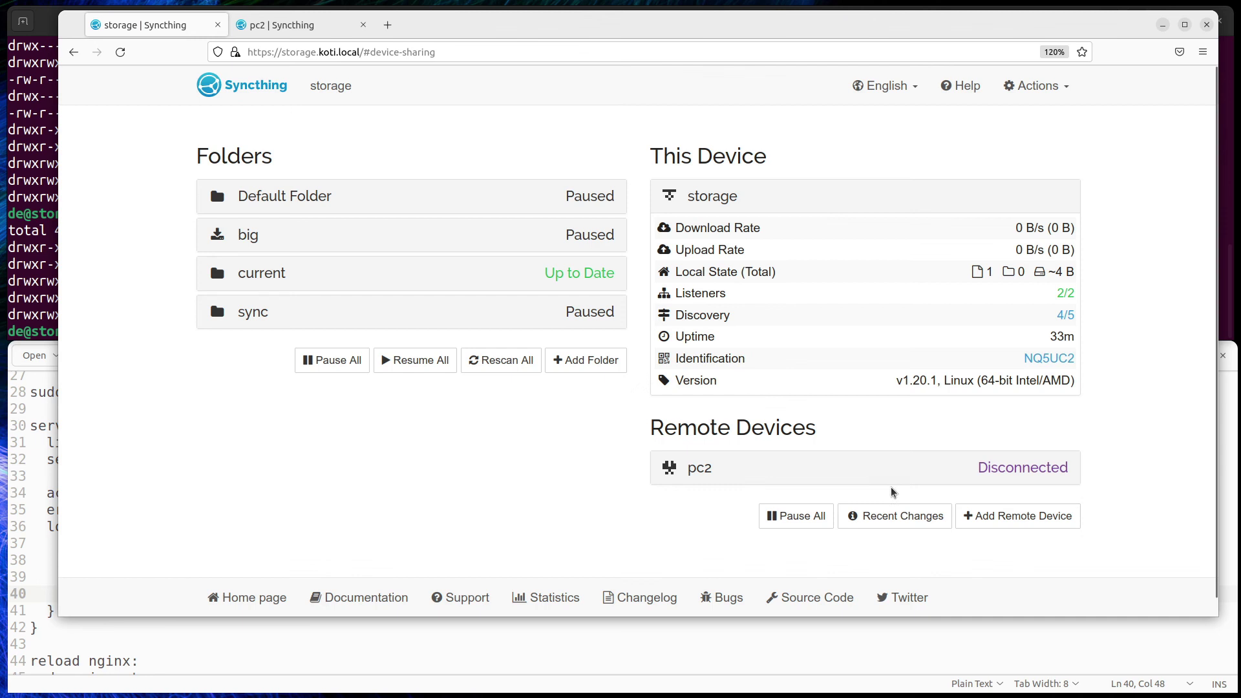
Open pc2's 'current' folder in Files, then rescan the 'current' folder on storage.
key(alt+Tab)
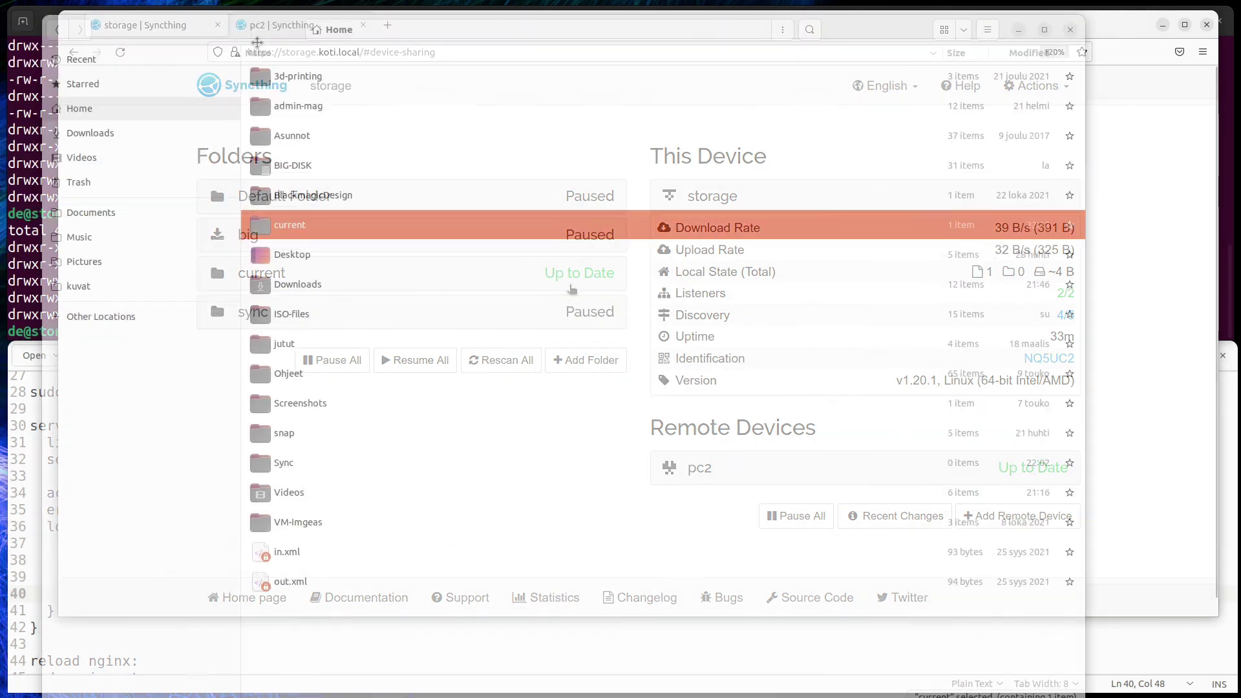
double_click(278, 228)
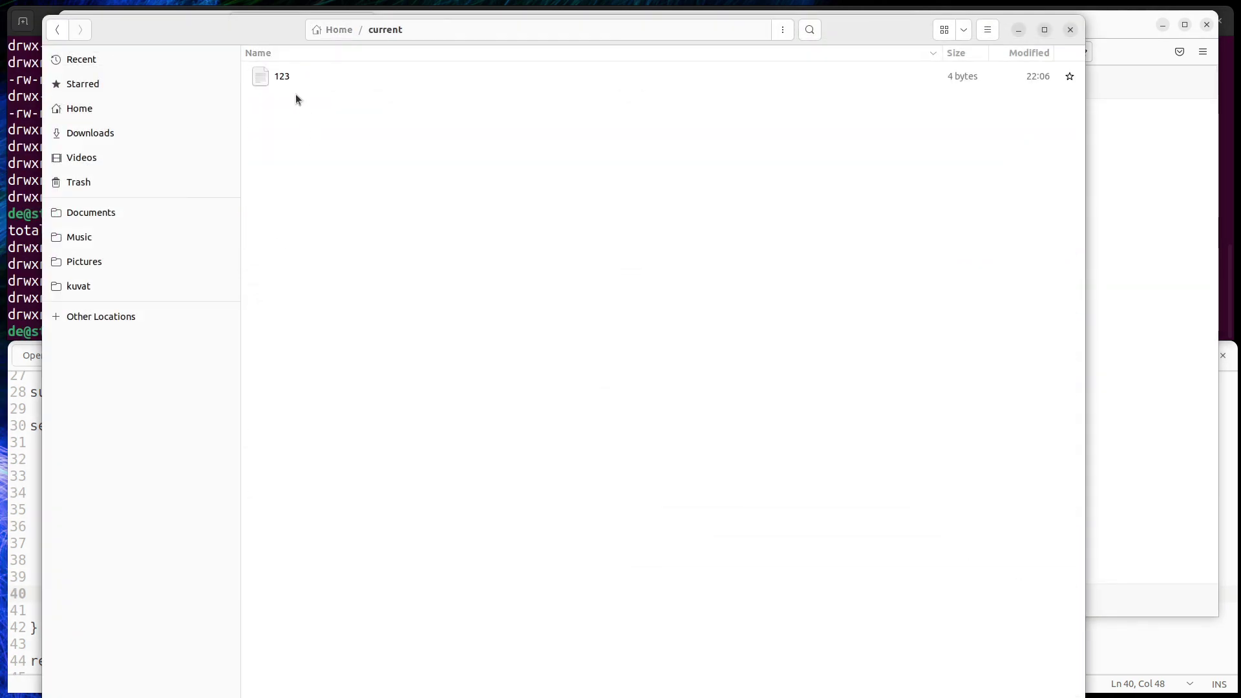
key(alt+Tab)
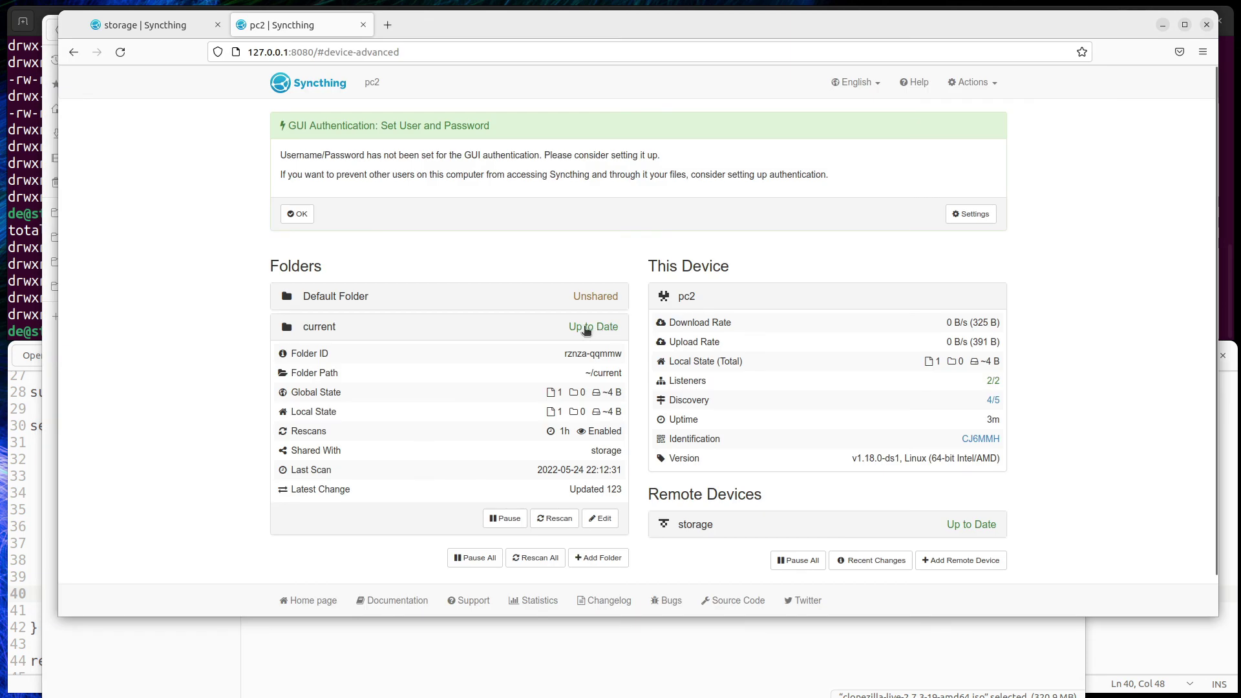
key(ctrl+Page_Up)
click(528, 493)
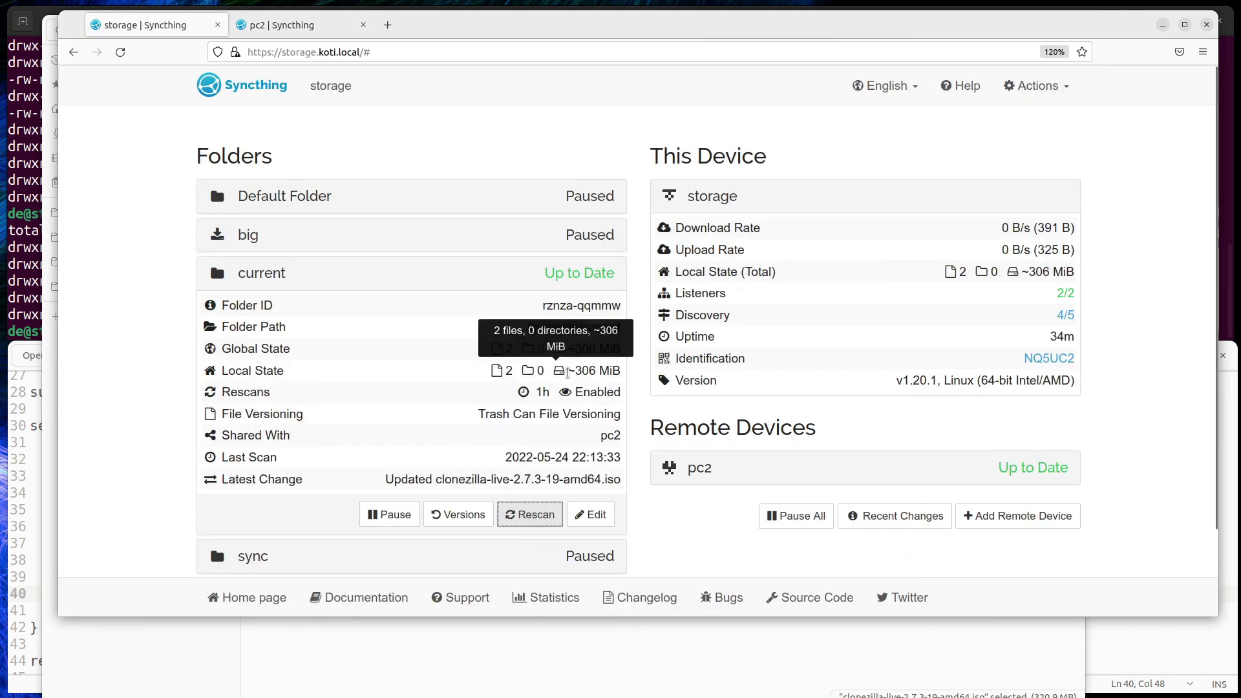
click(21, 311)
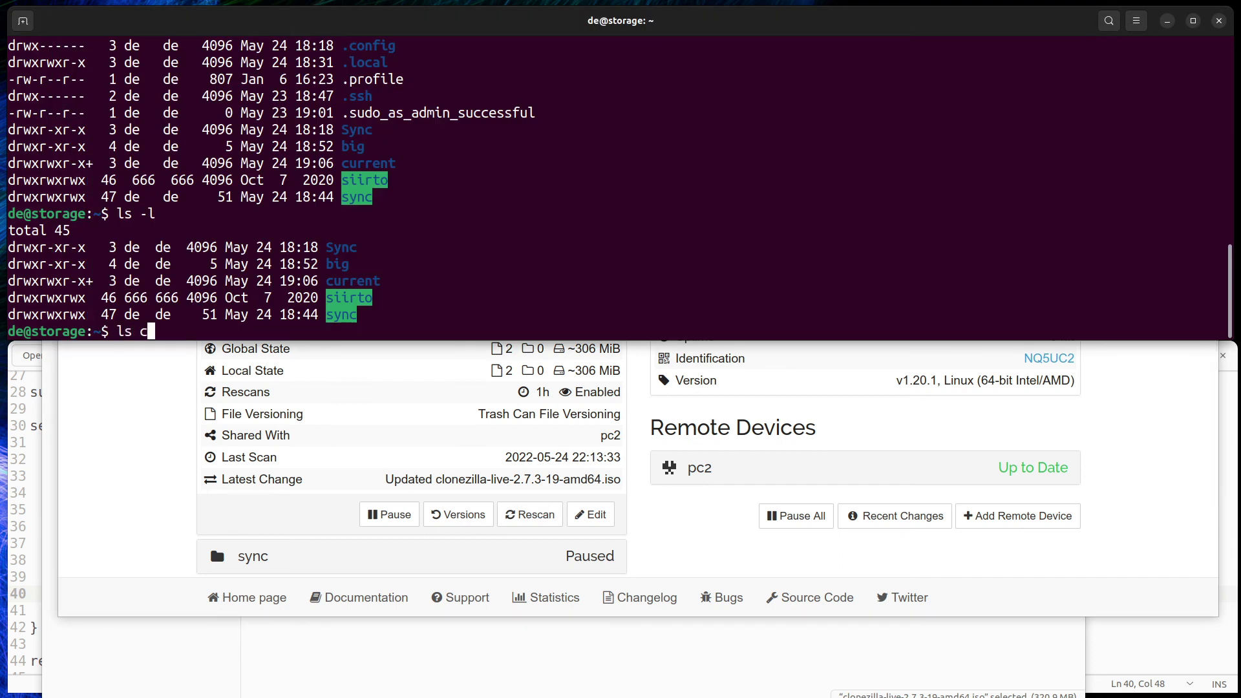
List storage's current/ folder to confirm 123 and the Clonezilla ISO arrived.
key(Tab)
key(Return)
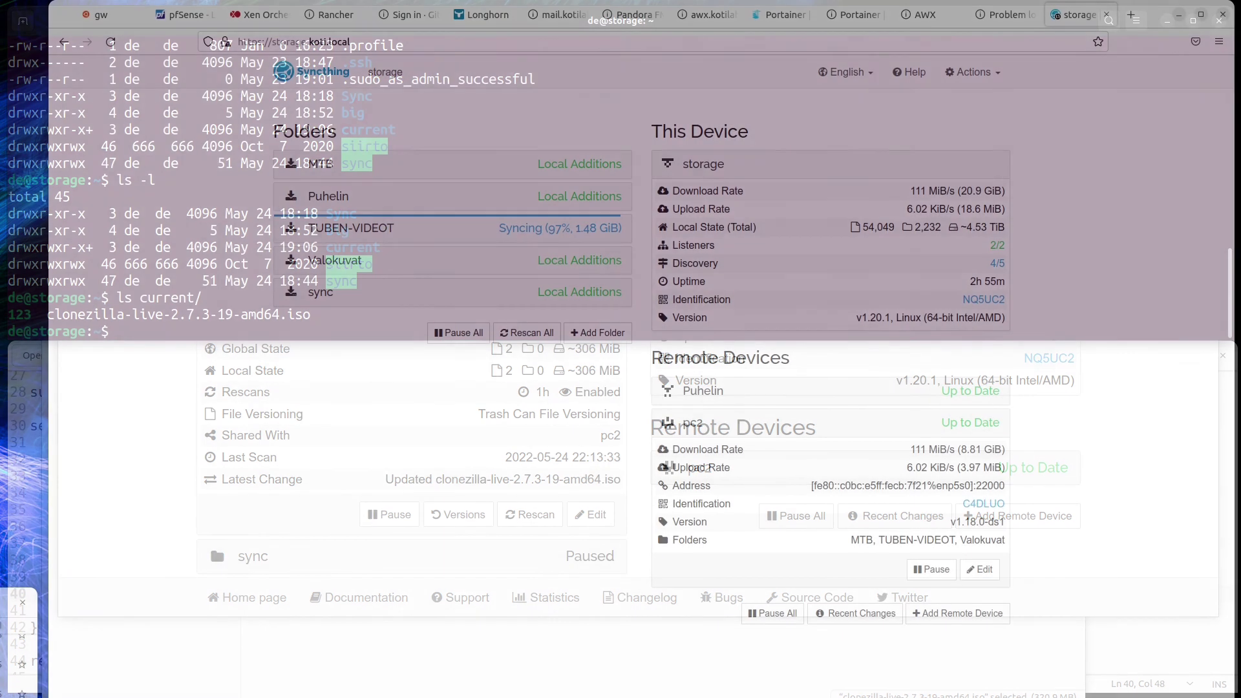